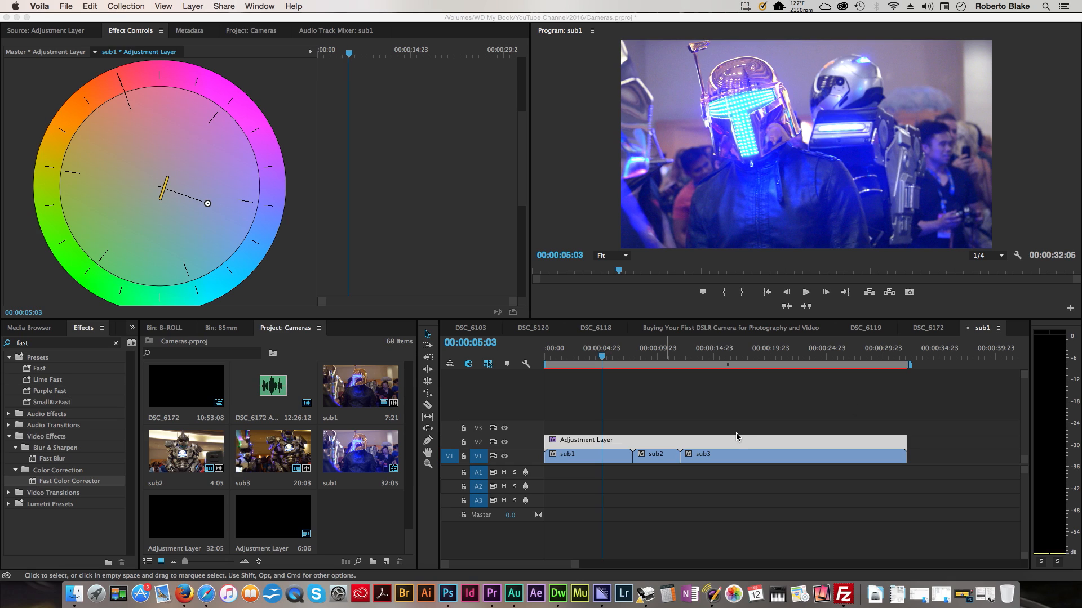
# - Delete the existing adjustment layer from track V2 above the sub1, sub2 and sub3 clips
pyautogui.click(602, 358)
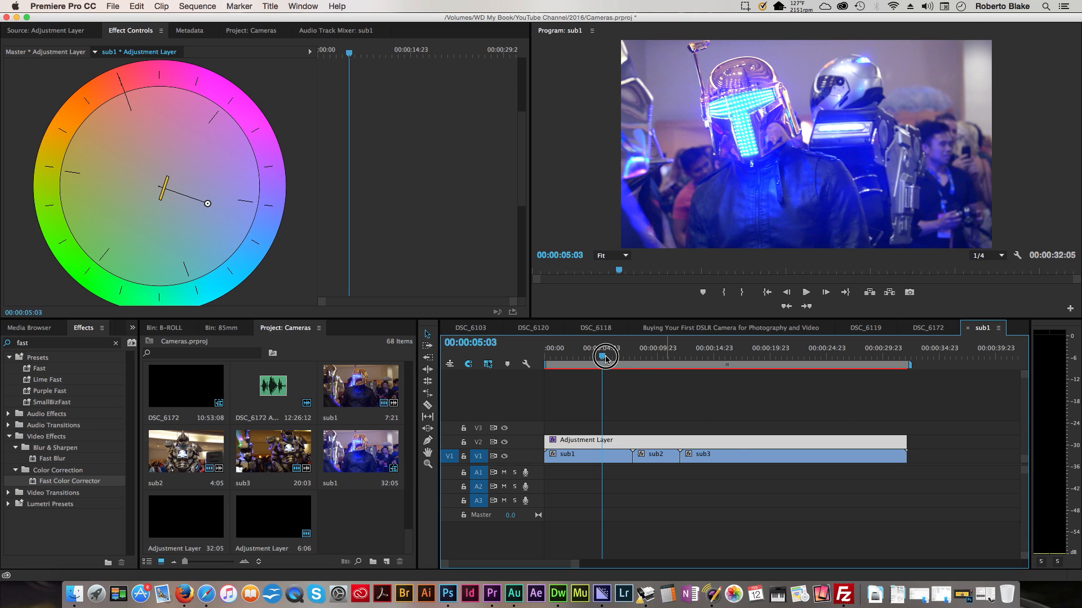
pyautogui.moveTo(601, 357); pyautogui.dragTo(587, 389)
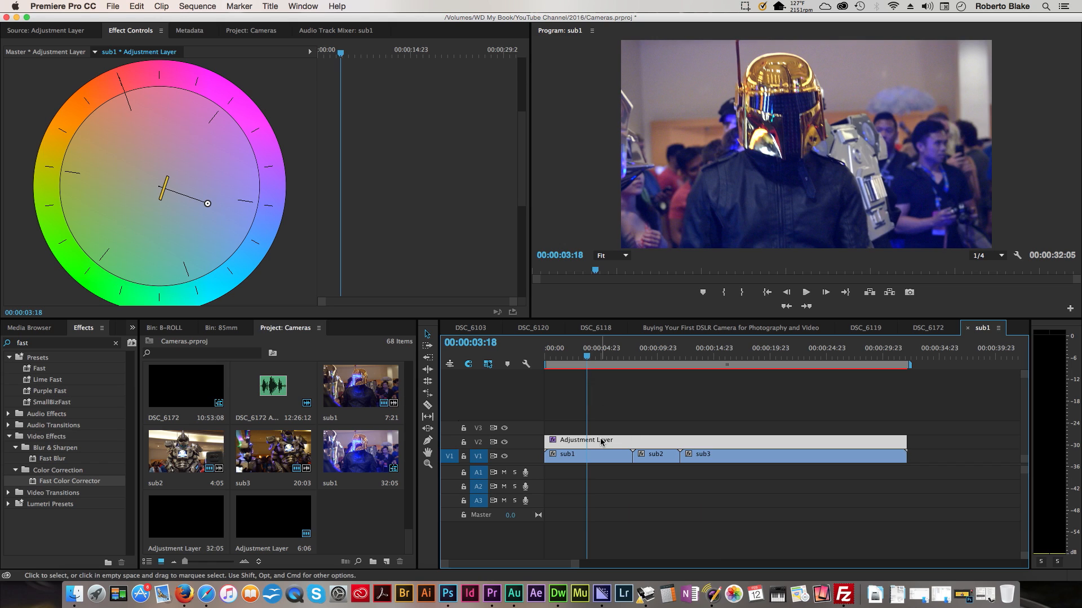
pyautogui.click(668, 430)
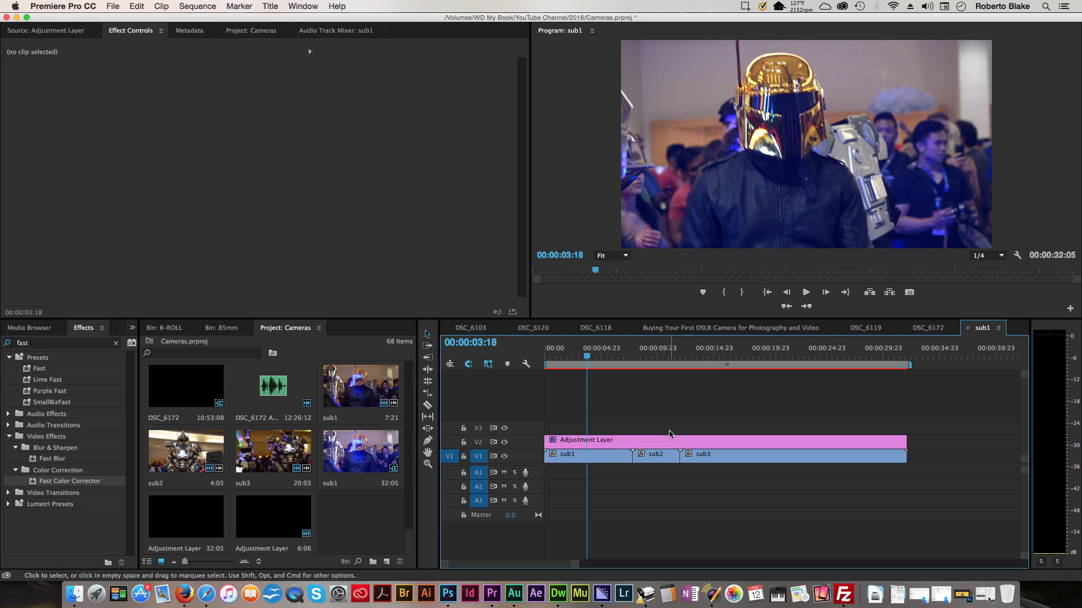
pyautogui.click(668, 440)
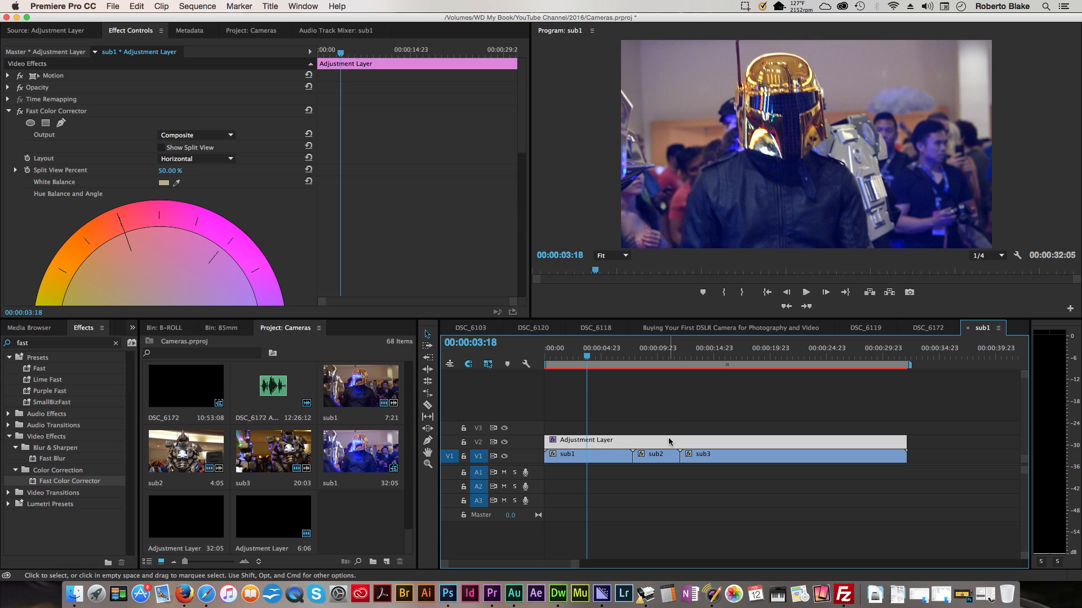
pyautogui.press('Delete')
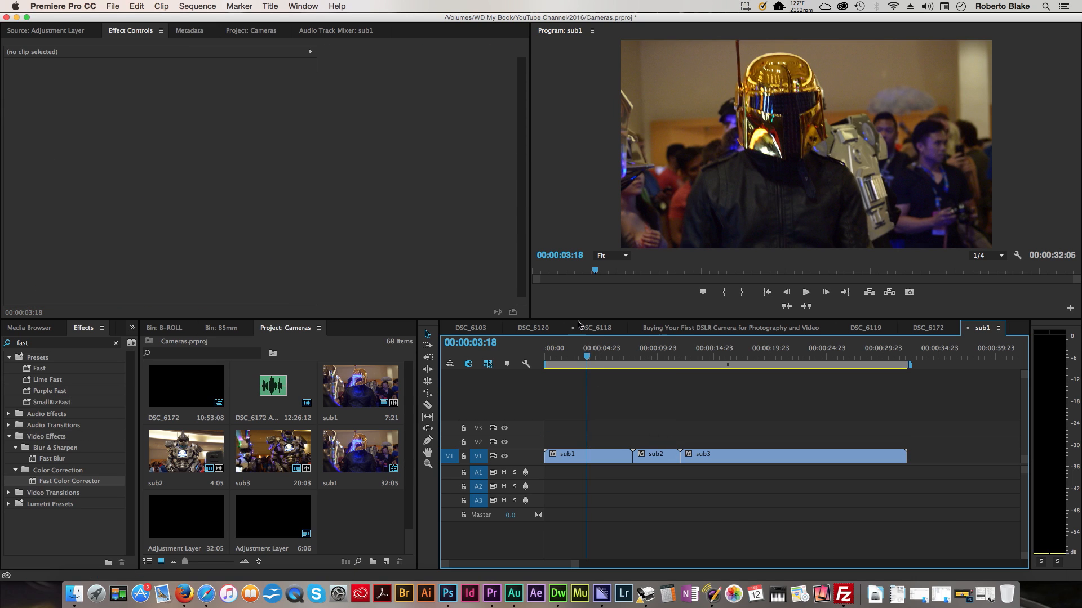
# - Create a new adjustment layer at 1920 × 1080, 23.976fps, with square pixels (1.0)
pyautogui.moveTo(586, 357); pyautogui.dragTo(592, 391)
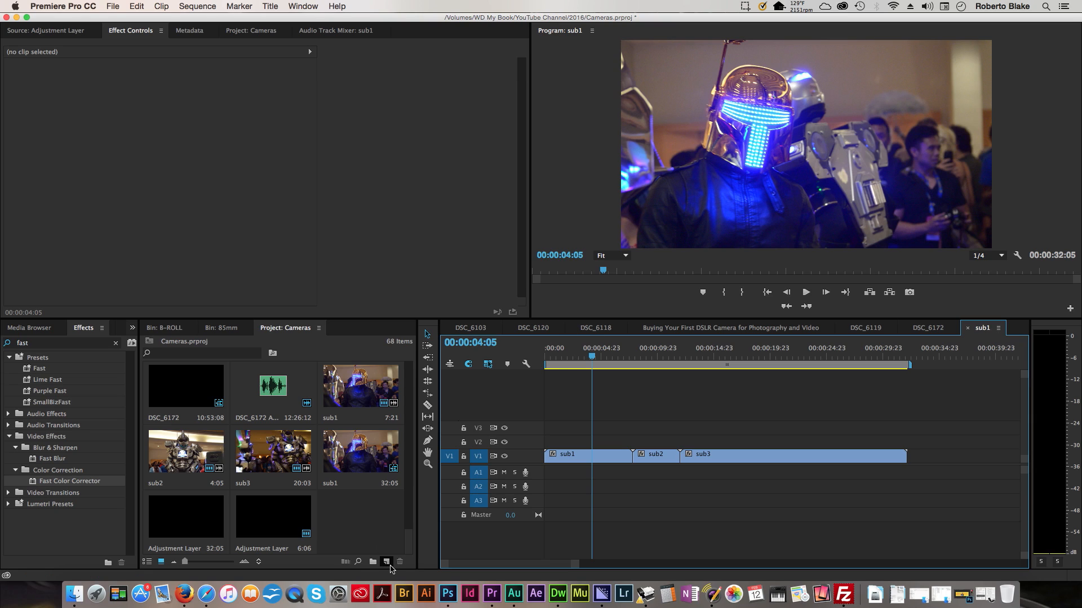
pyautogui.click(386, 563)
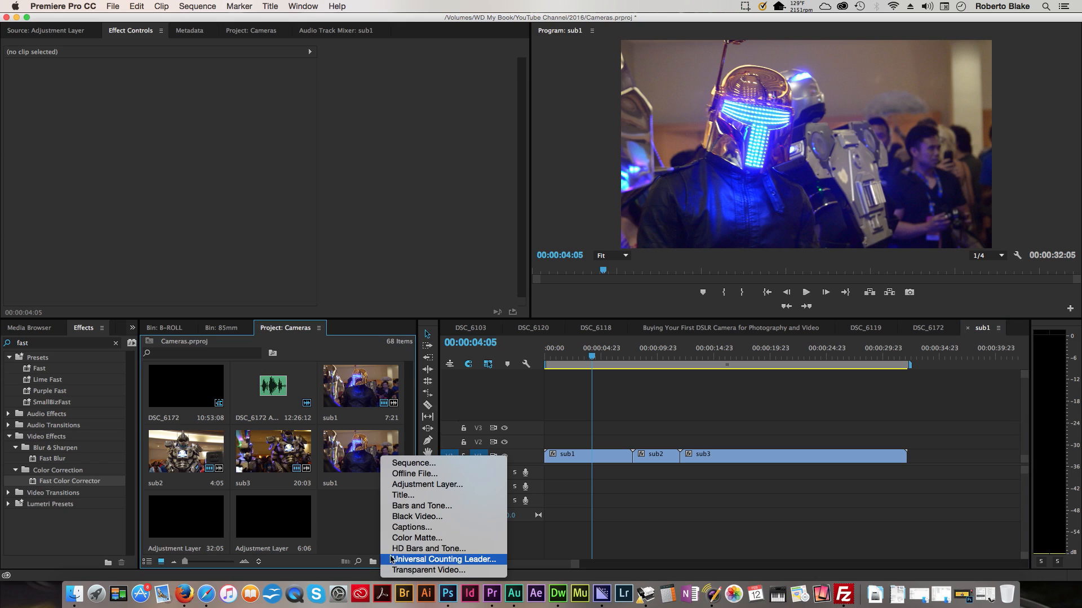
pyautogui.click(359, 516)
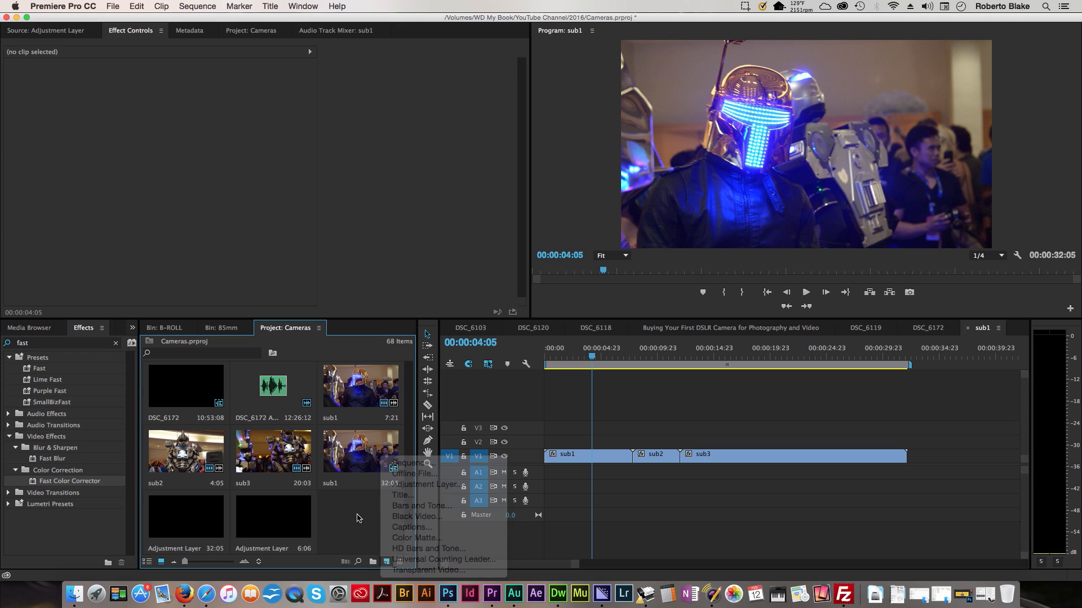
pyautogui.click(116, 6)
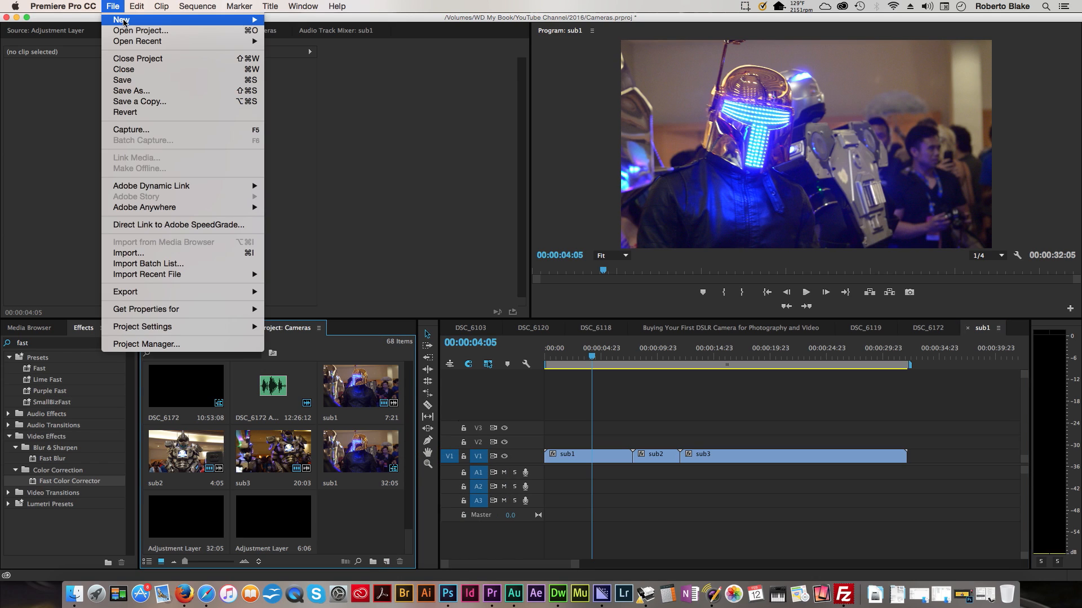
pyautogui.moveTo(124, 22)
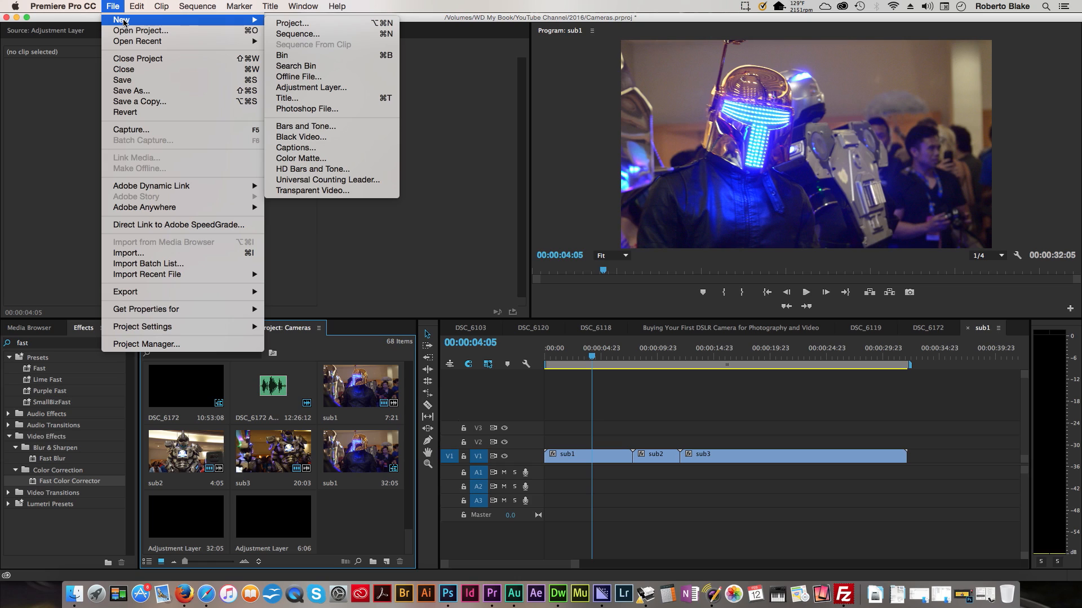
pyautogui.click(338, 91)
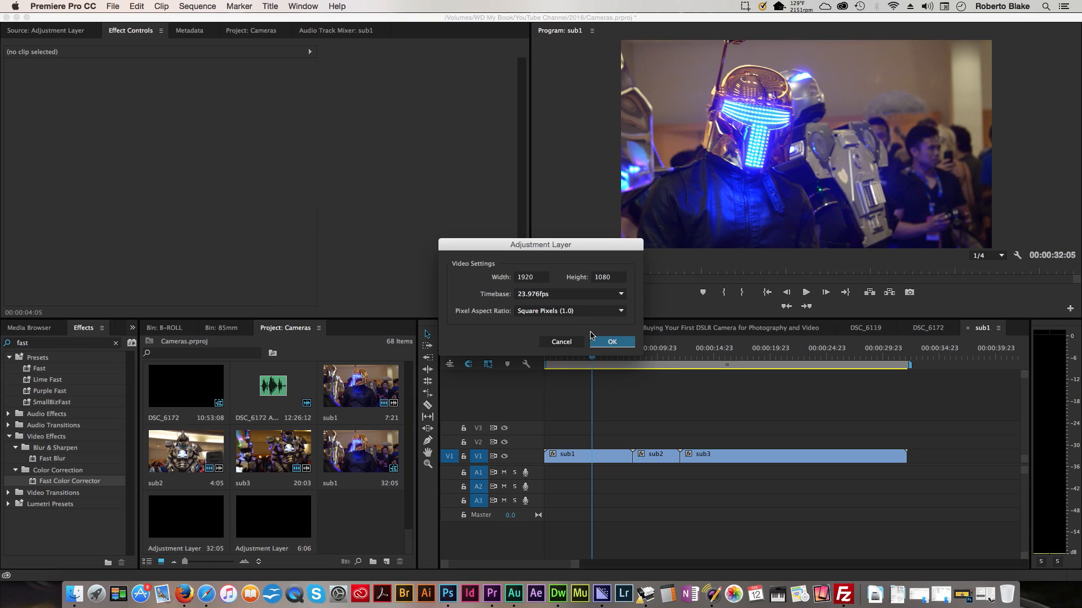
pyautogui.click(612, 342)
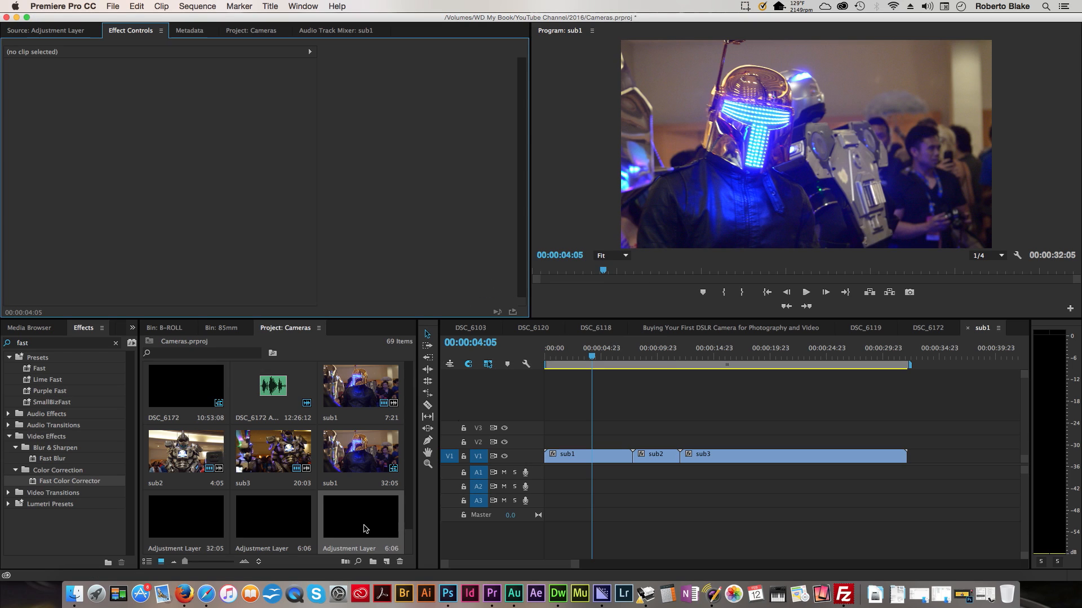
# - Place the new adjustment layer on track V2, spanning all three clips, and save the project
pyautogui.moveTo(363, 527); pyautogui.dragTo(905, 442)
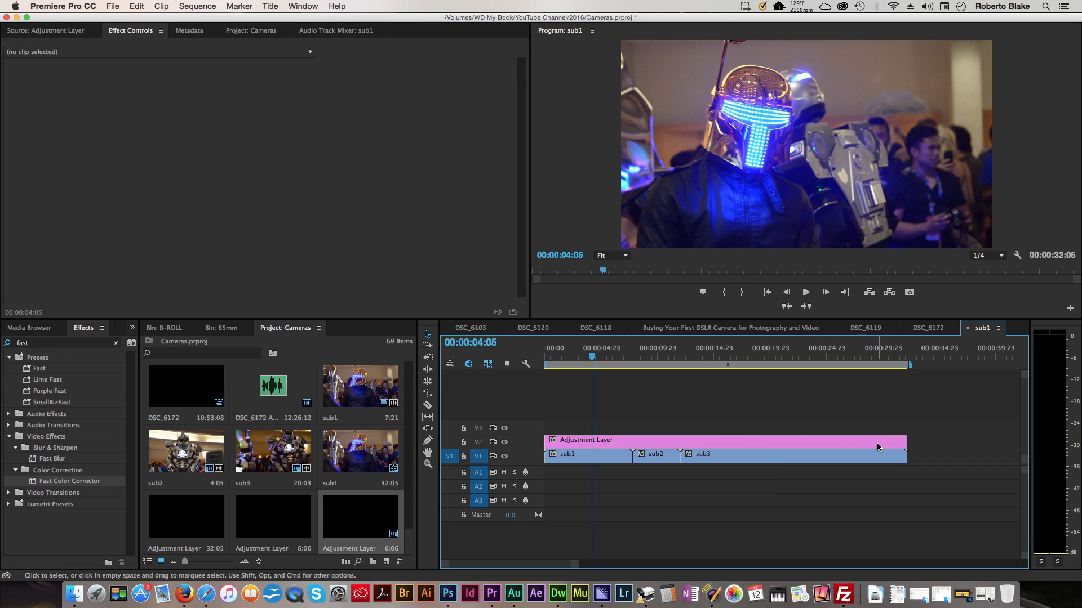
pyautogui.moveTo(593, 357)
pyautogui.mouseDown()
pyautogui.moveTo(816, 353)
pyautogui.moveTo(595, 369)
pyautogui.mouseUp()
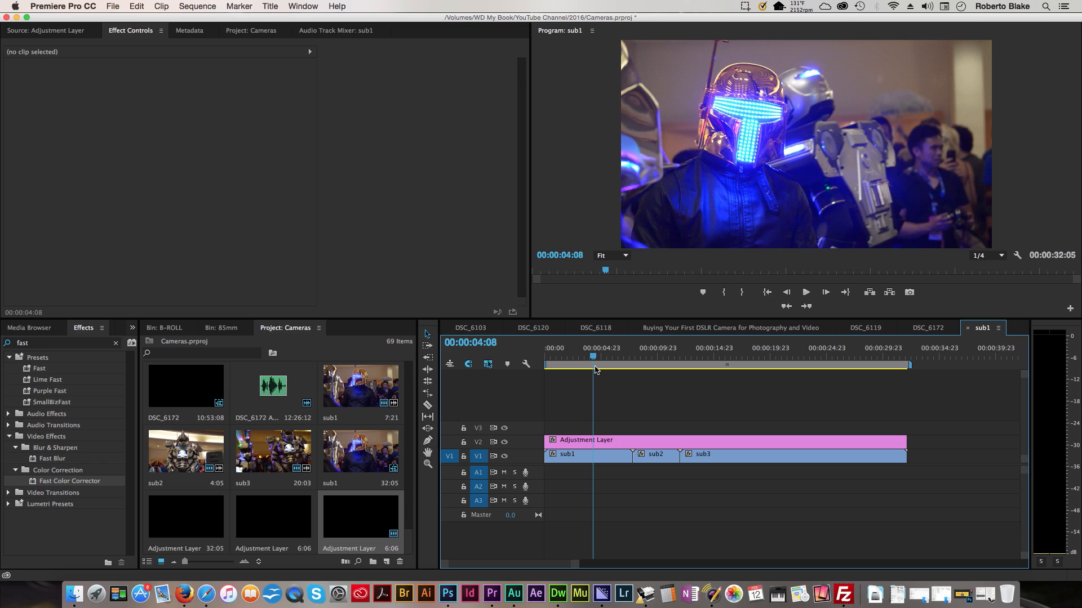
pyautogui.press('super+s')
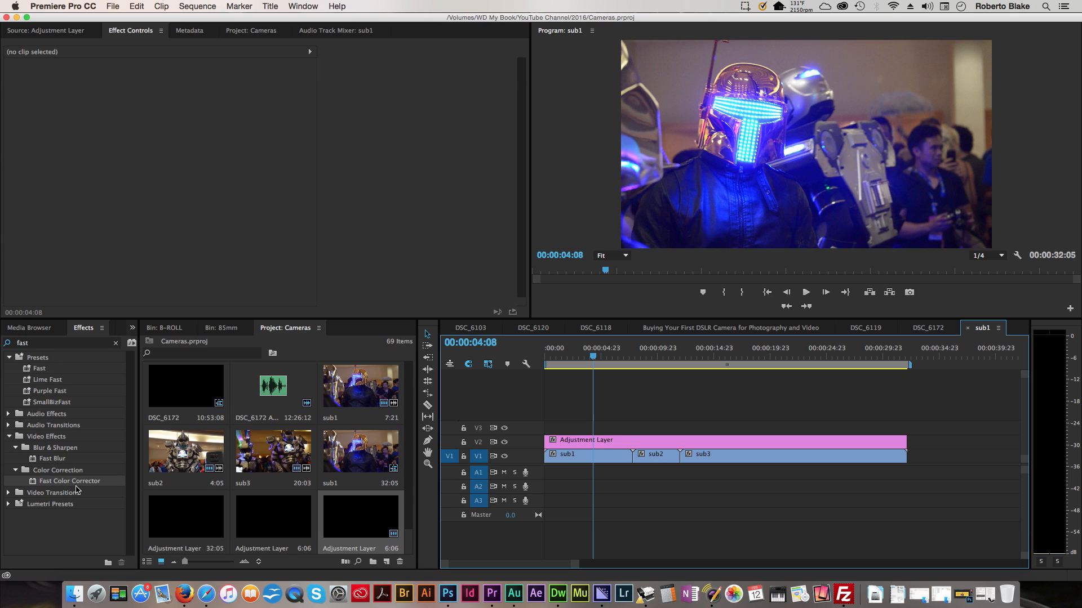
# - Search the effects for "fast" and apply Fast Color Corrector to the adjustment layer on V2
pyautogui.click(116, 344)
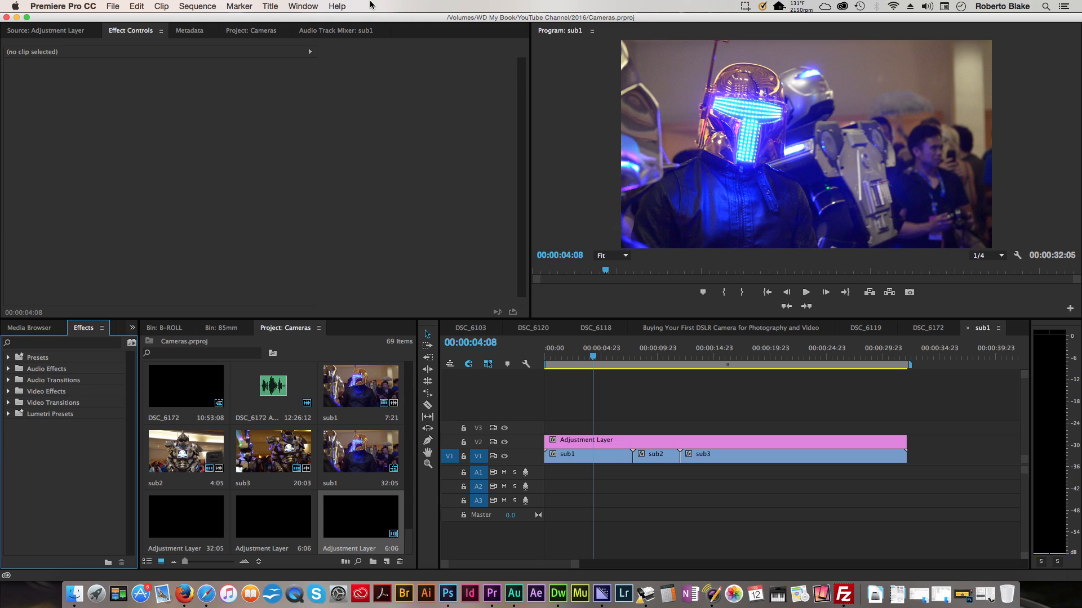
pyautogui.click(303, 6)
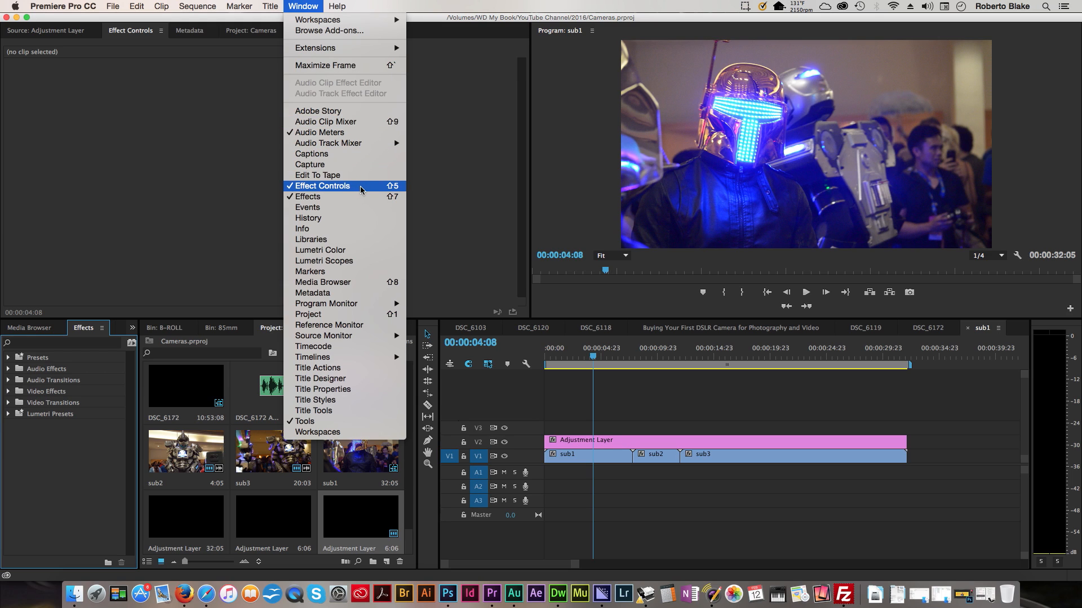
pyautogui.click(166, 186)
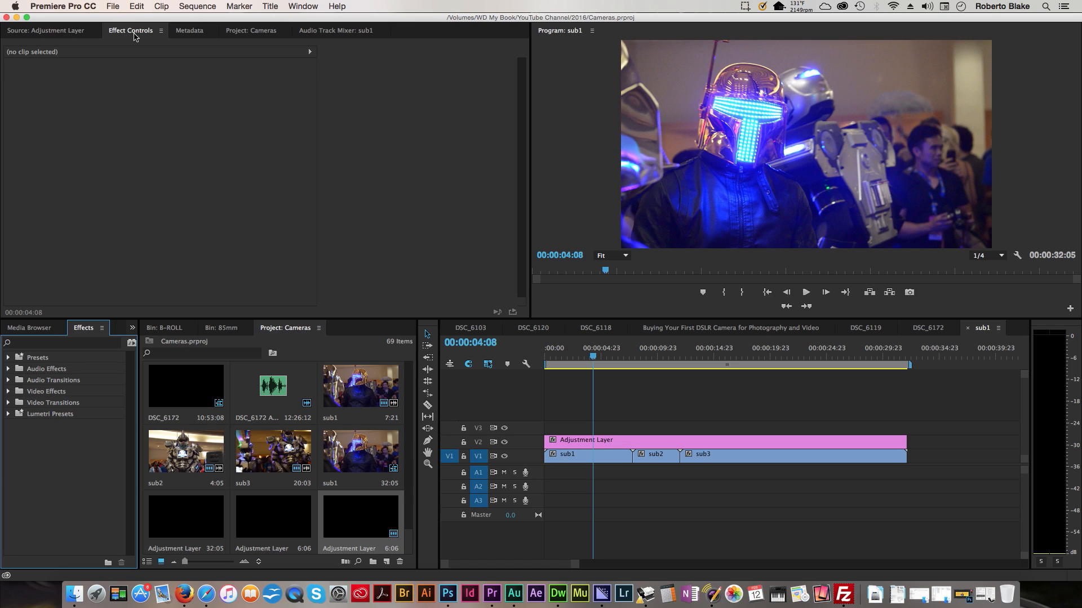
pyautogui.click(65, 345)
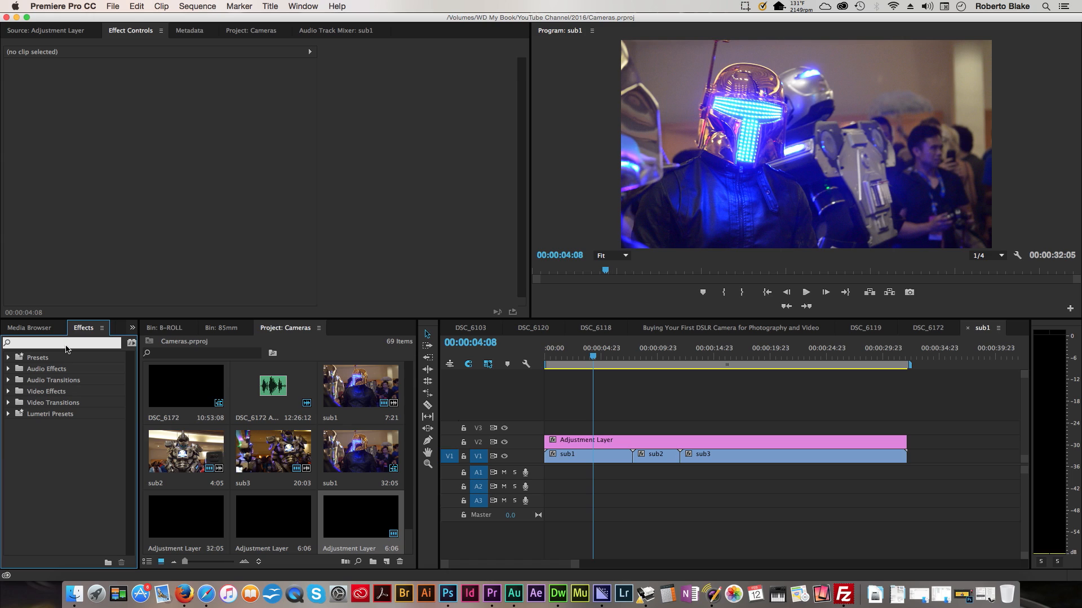
pyautogui.write('fast')
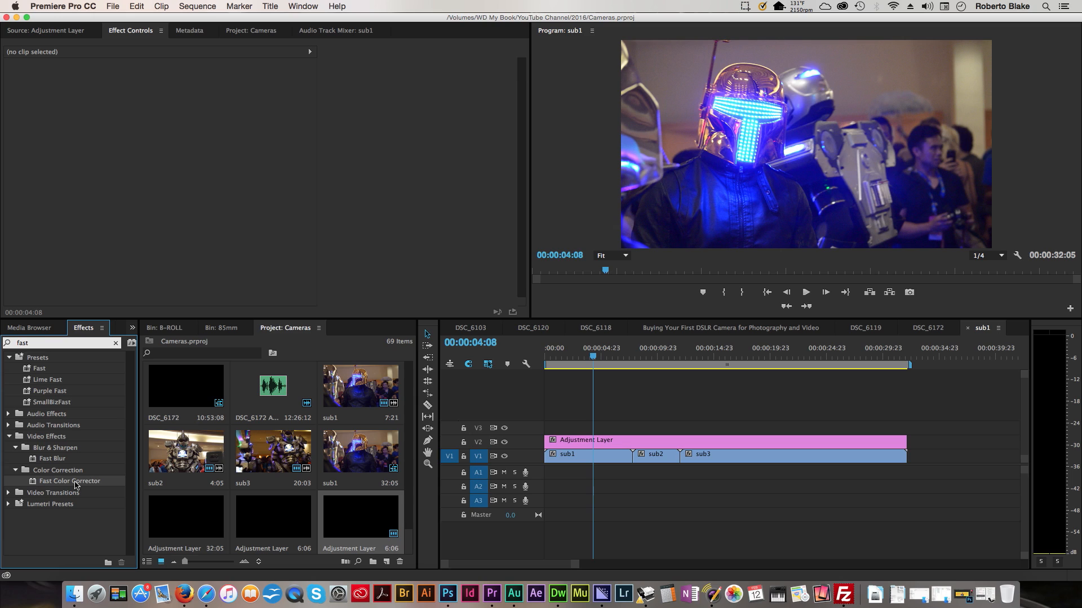
pyautogui.moveTo(77, 486); pyautogui.dragTo(683, 441)
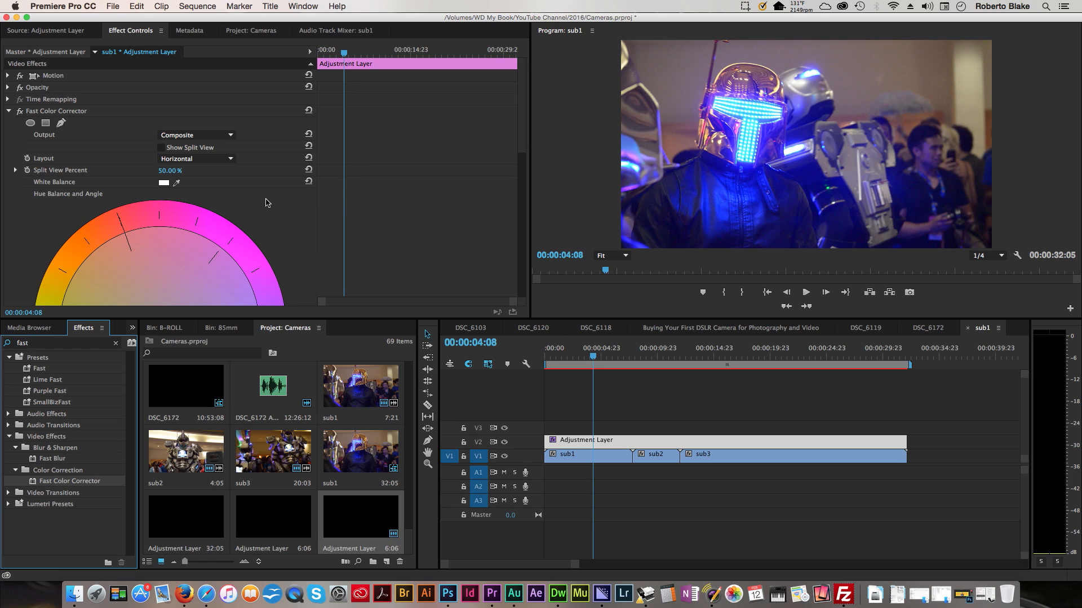
# - Sample the Fast Color Corrector's white balance from the pale beige wall area behind the crowd
pyautogui.scroll(-10, 262, 199)
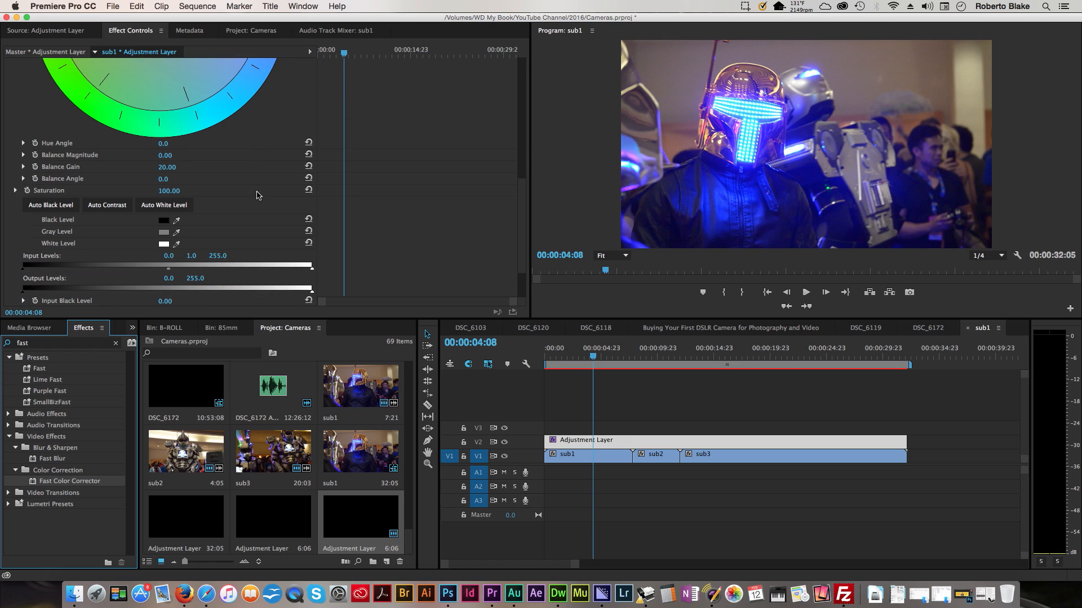
pyautogui.scroll(-3, 257, 195)
pyautogui.scroll(6, 257, 195)
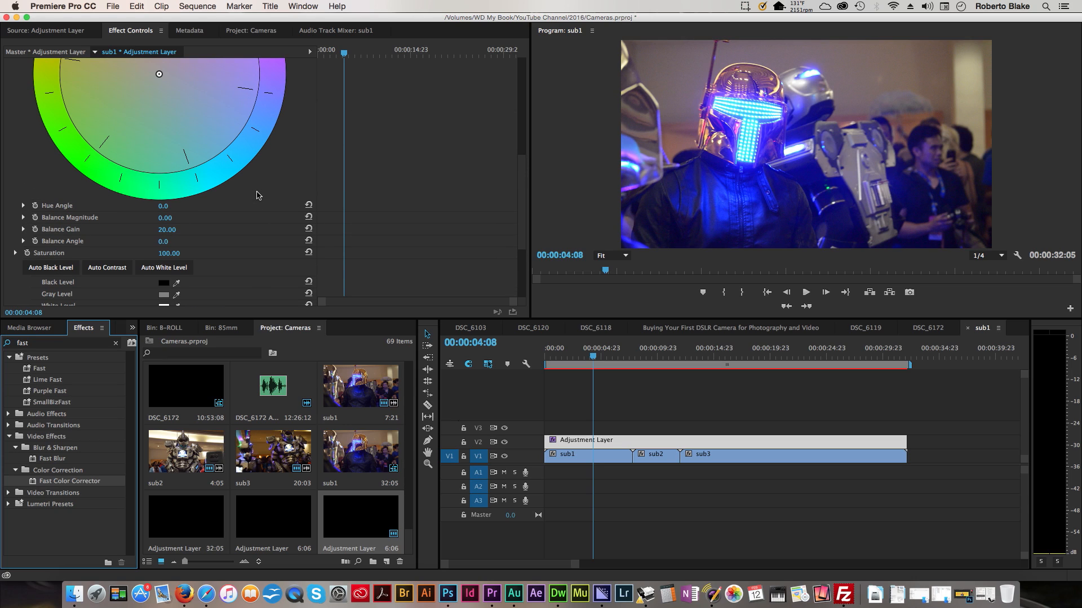
pyautogui.scroll(3, 257, 195)
pyautogui.scroll(5, 257, 195)
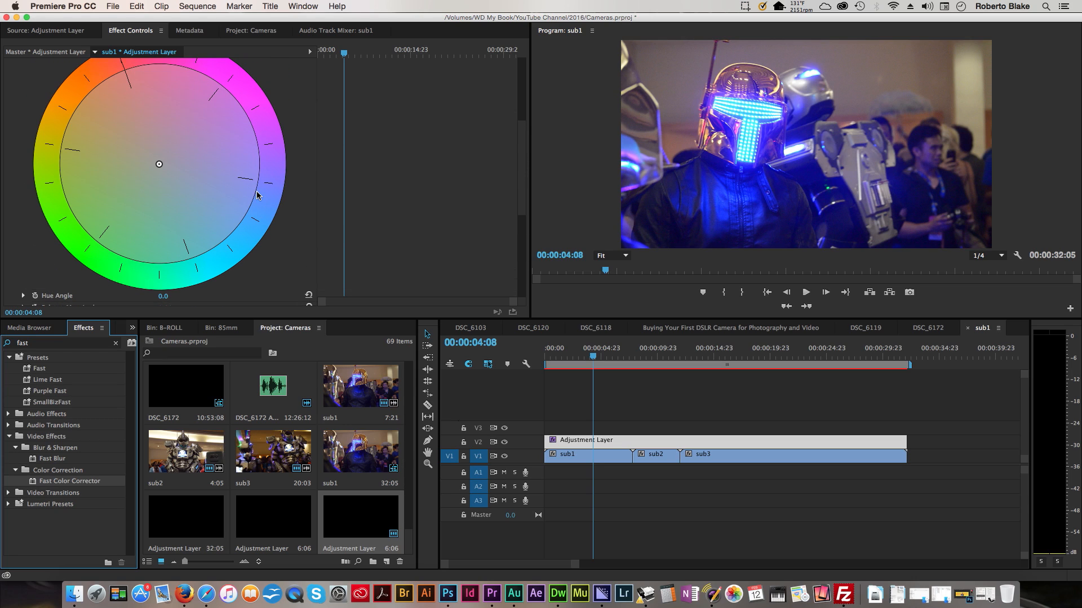
pyautogui.scroll(3, 257, 195)
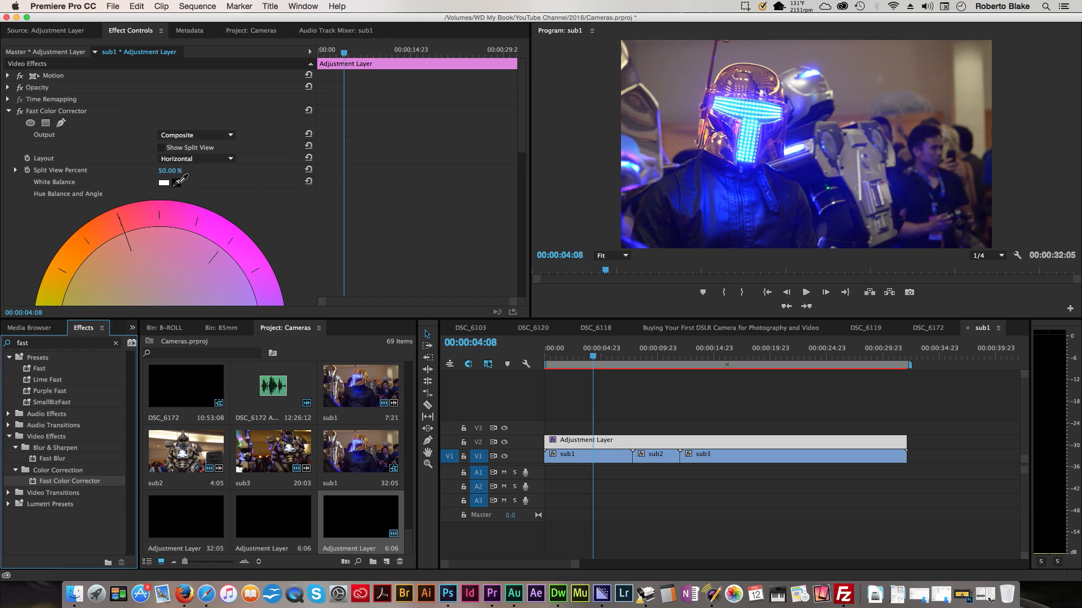
pyautogui.moveTo(179, 181); pyautogui.dragTo(973, 70)
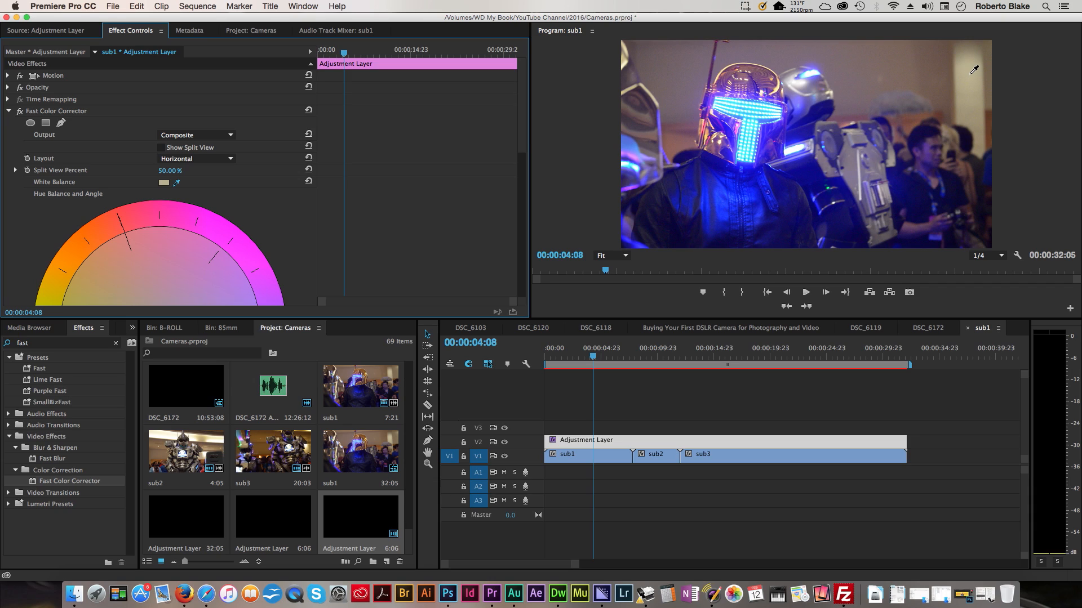
pyautogui.click(970, 74)
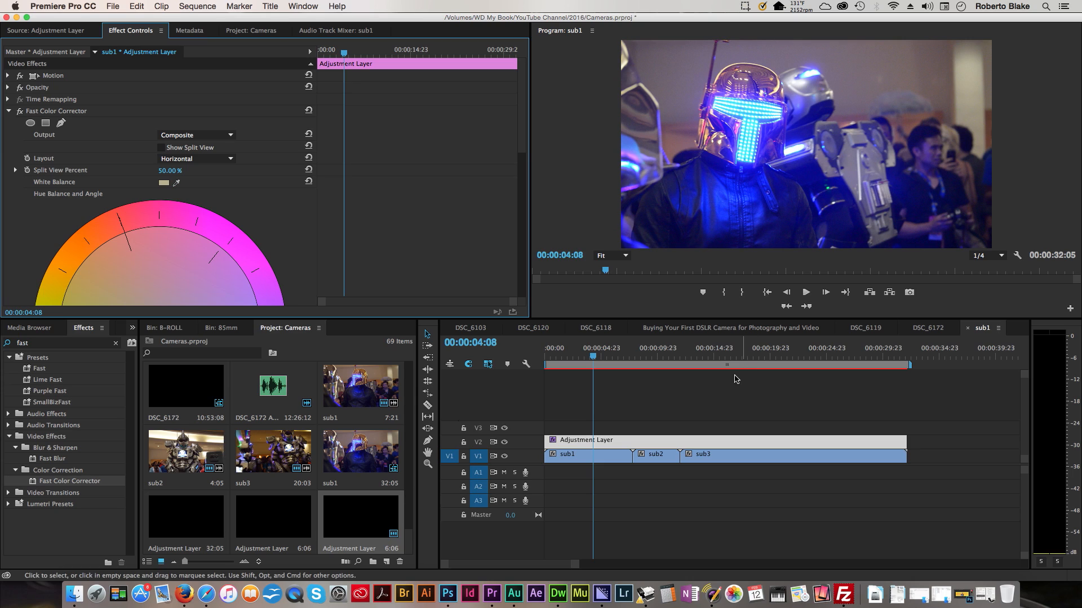
# - Toggle the visibility of track V2 off and on to compare the footage before and after the correction
pyautogui.click(505, 442)
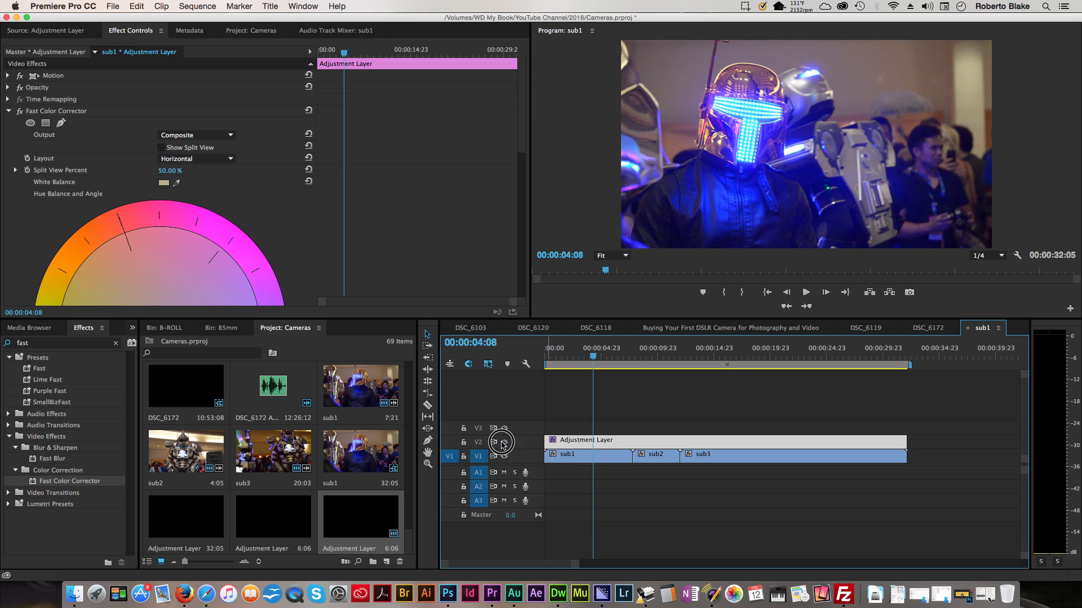
pyautogui.click(503, 444)
pyautogui.click(503, 444)
pyautogui.click(503, 444)
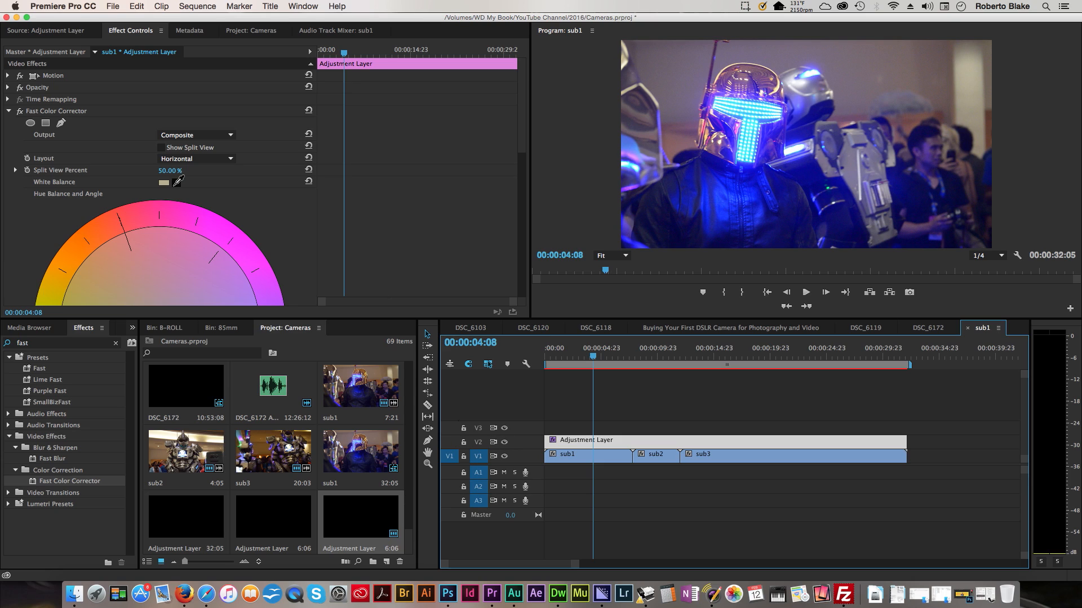
# - Try sampling the white balance from the glowing blue visor and from the silver helmet in the background
pyautogui.click(176, 182)
pyautogui.click(771, 127)
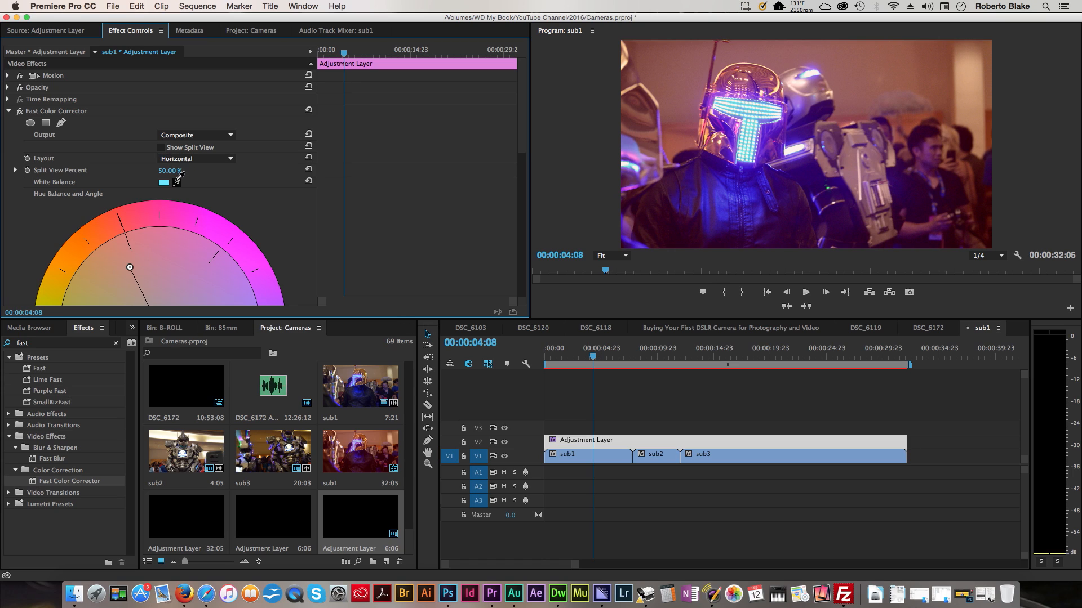
pyautogui.click(176, 183)
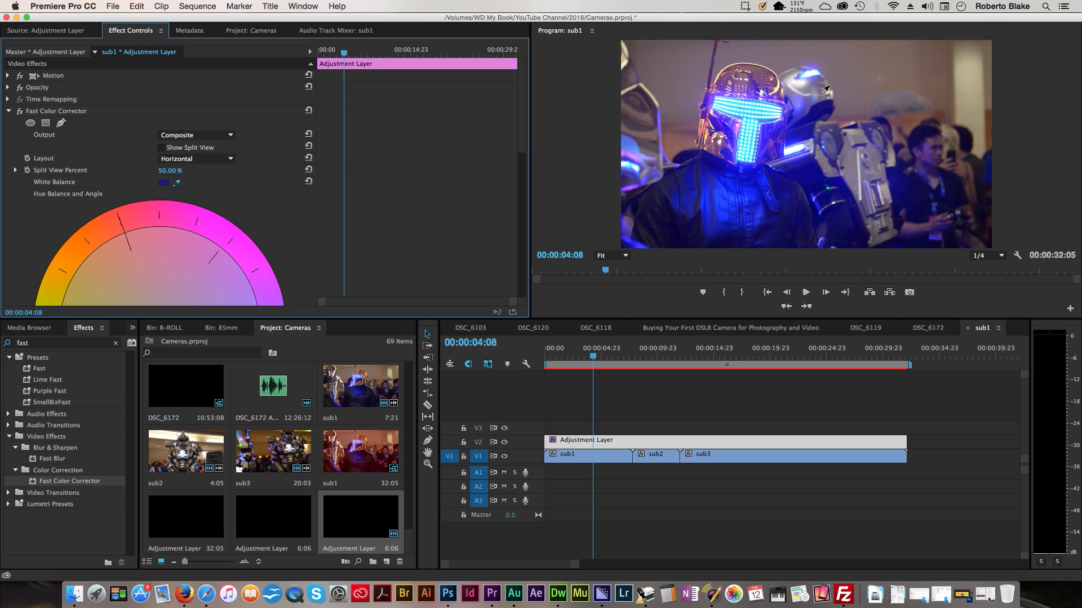
pyautogui.click(797, 86)
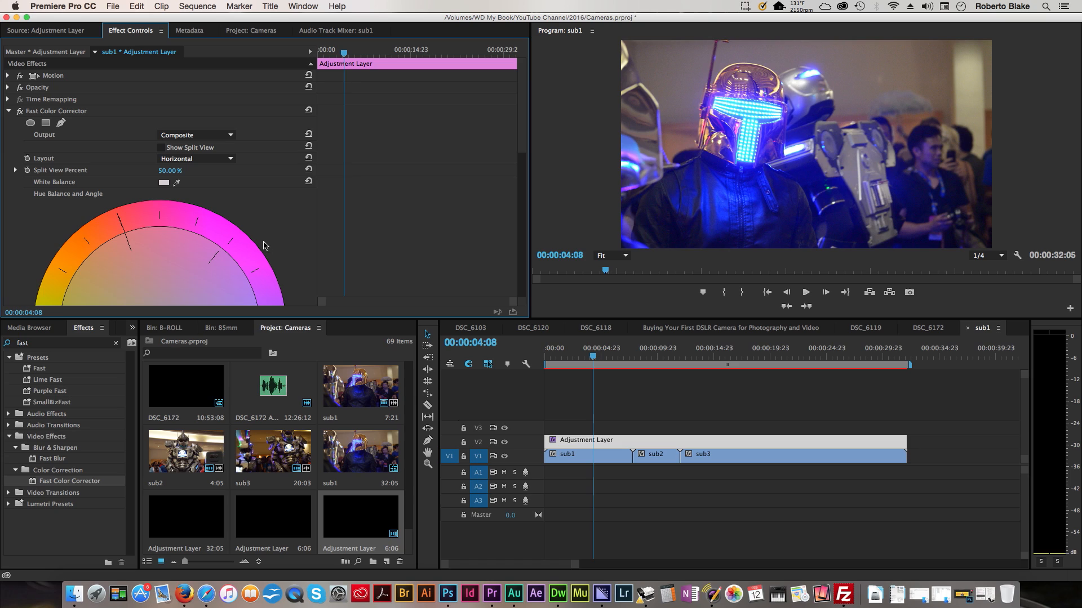
# - Resample the white balance from the pale beige background wall and move the playhead to 00:00:00:06
pyautogui.click(178, 181)
pyautogui.click(966, 67)
pyautogui.moveTo(592, 356); pyautogui.dragTo(562, 371)
pyautogui.moveTo(547, 363); pyautogui.dragTo(548, 363)
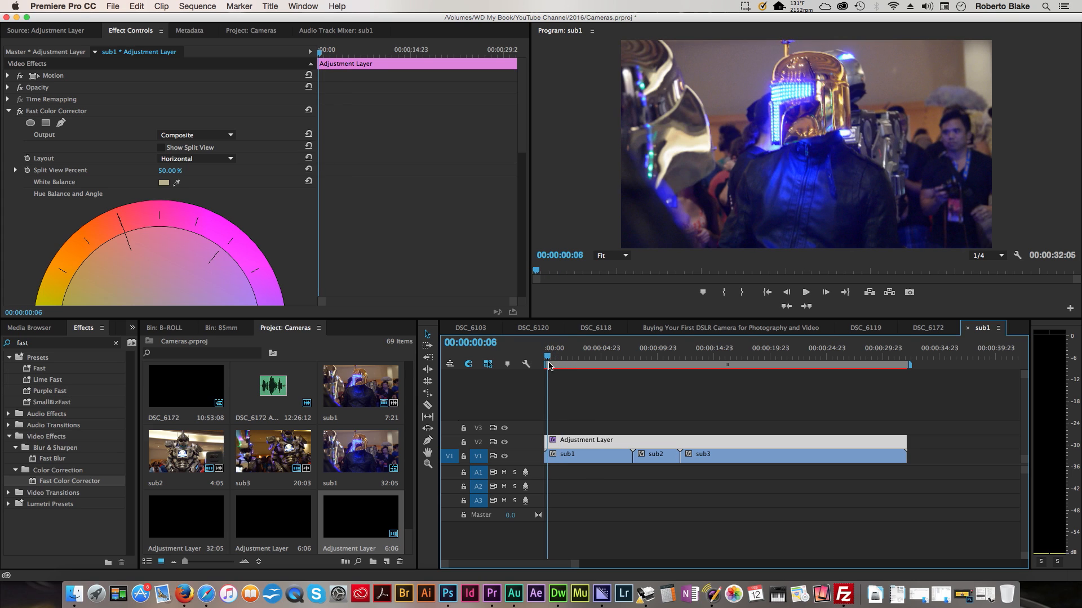
pyautogui.scroll(-5, 294, 191)
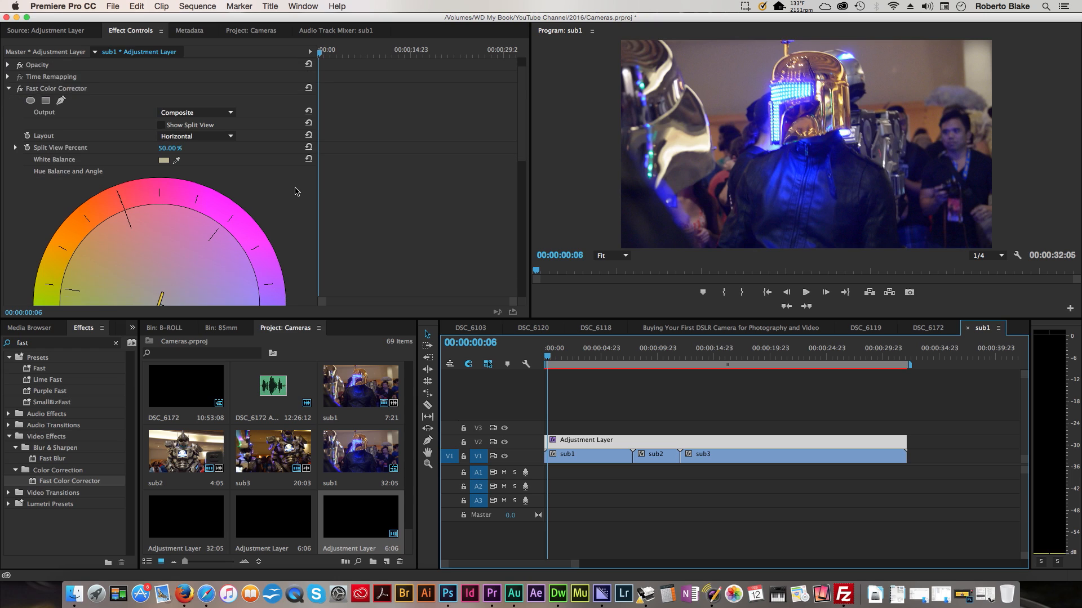
pyautogui.scroll(-10, 292, 193)
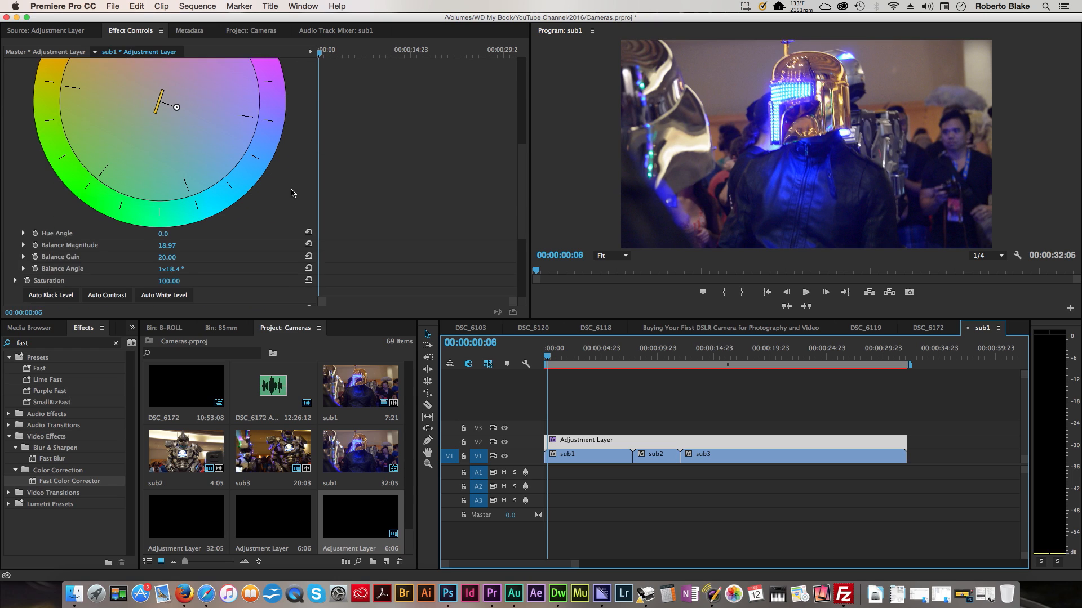
# - Try raising the Fast Color Corrector's input black level to 35.22, and return it to 0
pyautogui.scroll(-4, 292, 192)
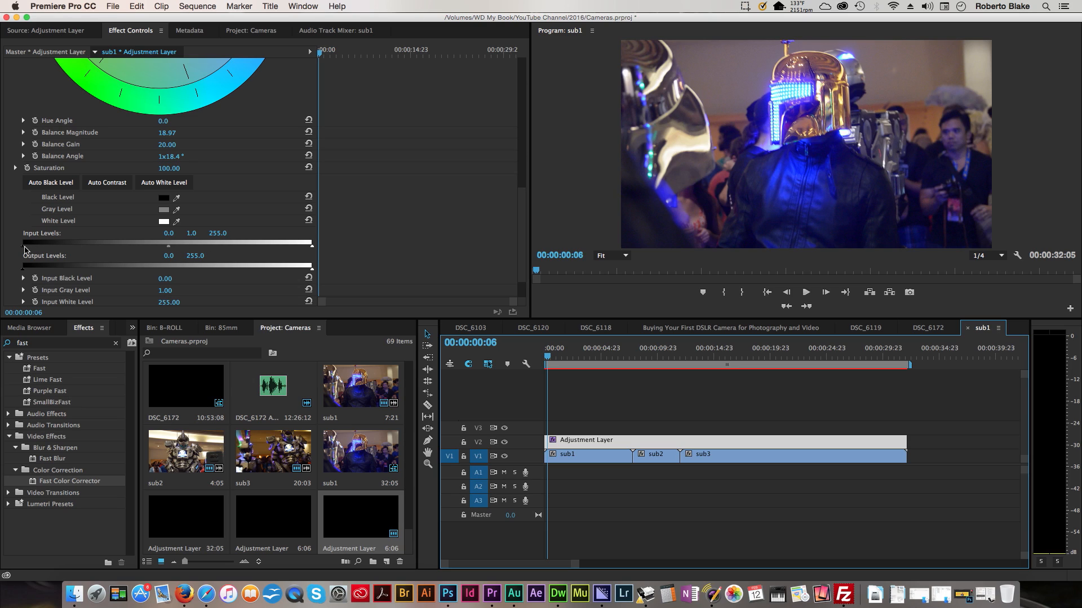
pyautogui.moveTo(24, 246); pyautogui.dragTo(63, 252)
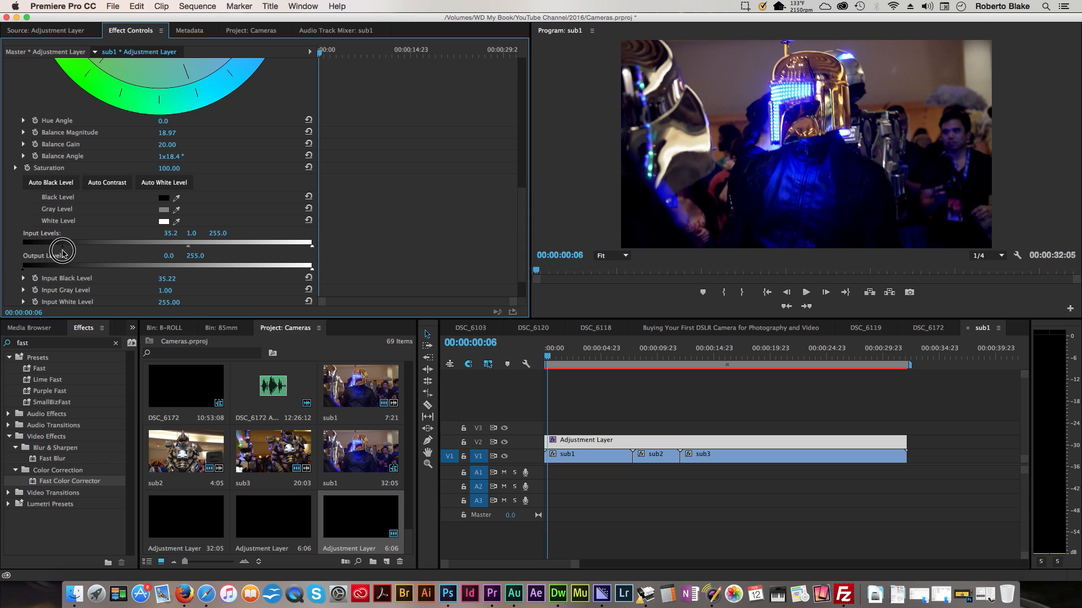
pyautogui.moveTo(62, 252); pyautogui.dragTo(20, 252)
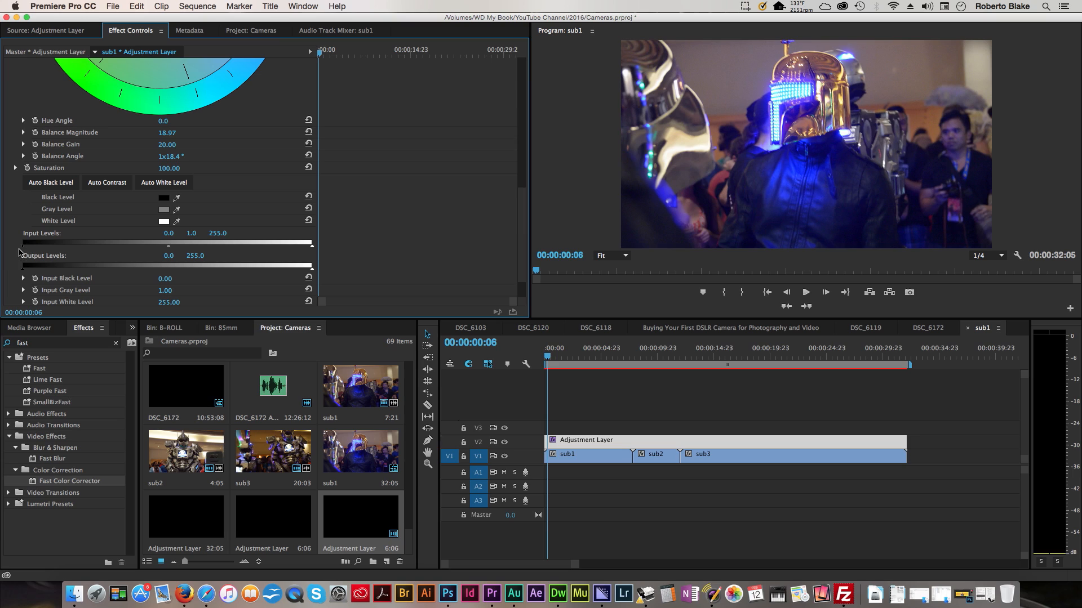
# - Lower the input white level to about 230.19 and tune the input gray level to about 1.47, checking frames 00:00:05:02 and 00:00:21:04
pyautogui.moveTo(311, 247); pyautogui.dragTo(284, 253)
pyautogui.moveTo(157, 250)
pyautogui.mouseDown()
pyautogui.moveTo(198, 249)
pyautogui.moveTo(120, 251)
pyautogui.moveTo(163, 252)
pyautogui.mouseUp()
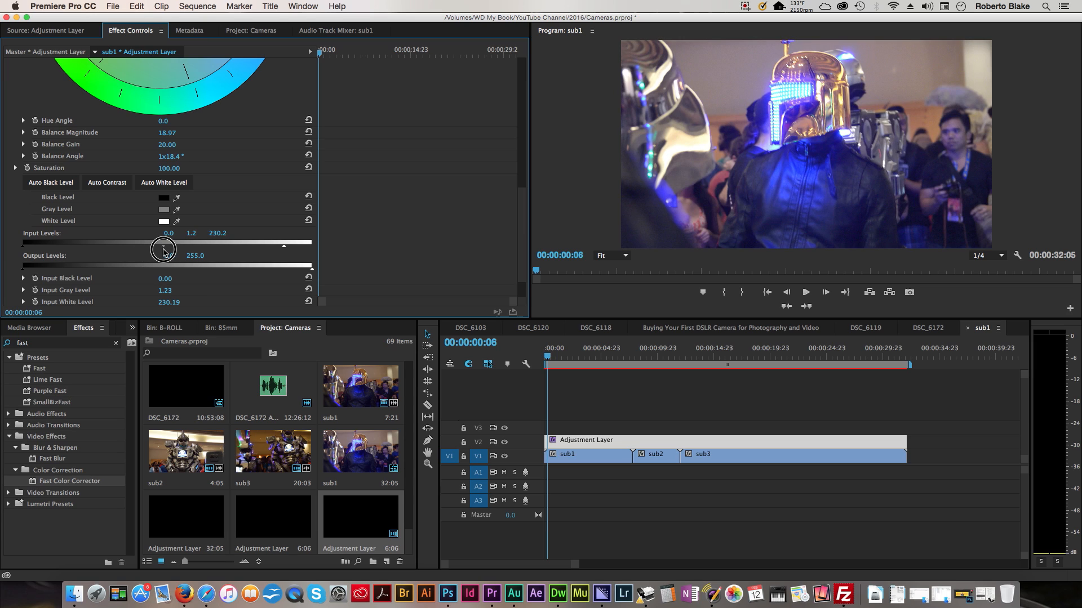
pyautogui.moveTo(589, 353); pyautogui.dragTo(603, 380)
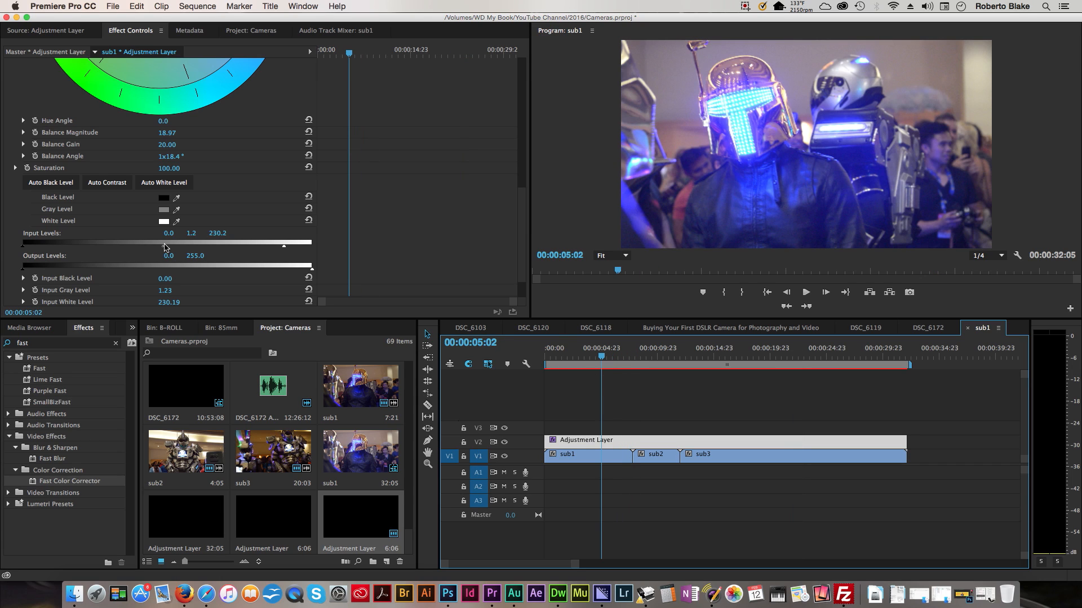
pyautogui.moveTo(163, 246)
pyautogui.mouseDown()
pyautogui.moveTo(176, 248)
pyautogui.moveTo(154, 249)
pyautogui.mouseUp()
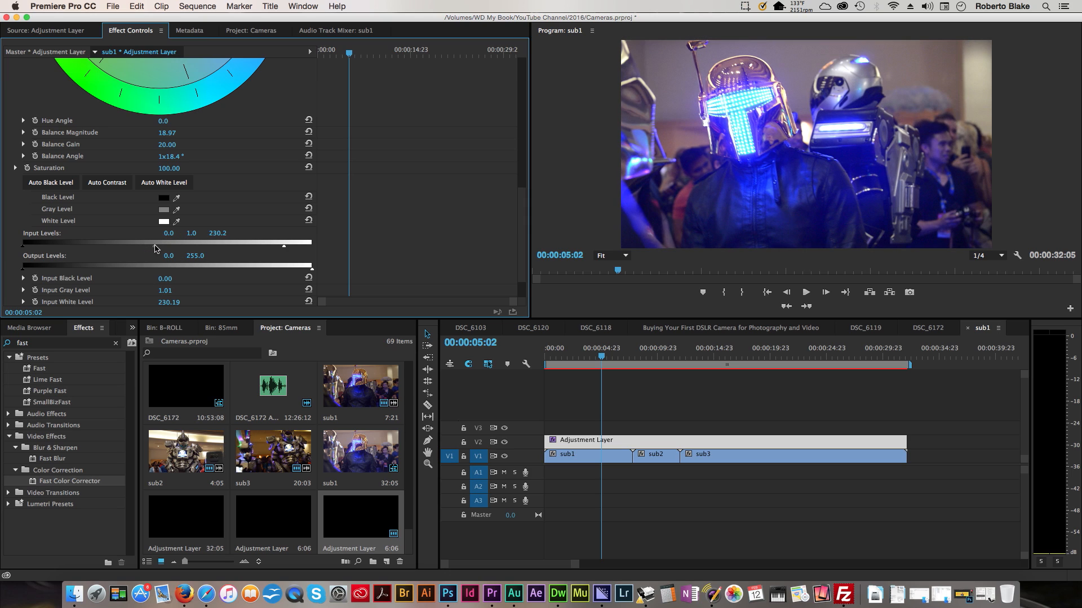
pyautogui.moveTo(608, 358); pyautogui.dragTo(785, 369)
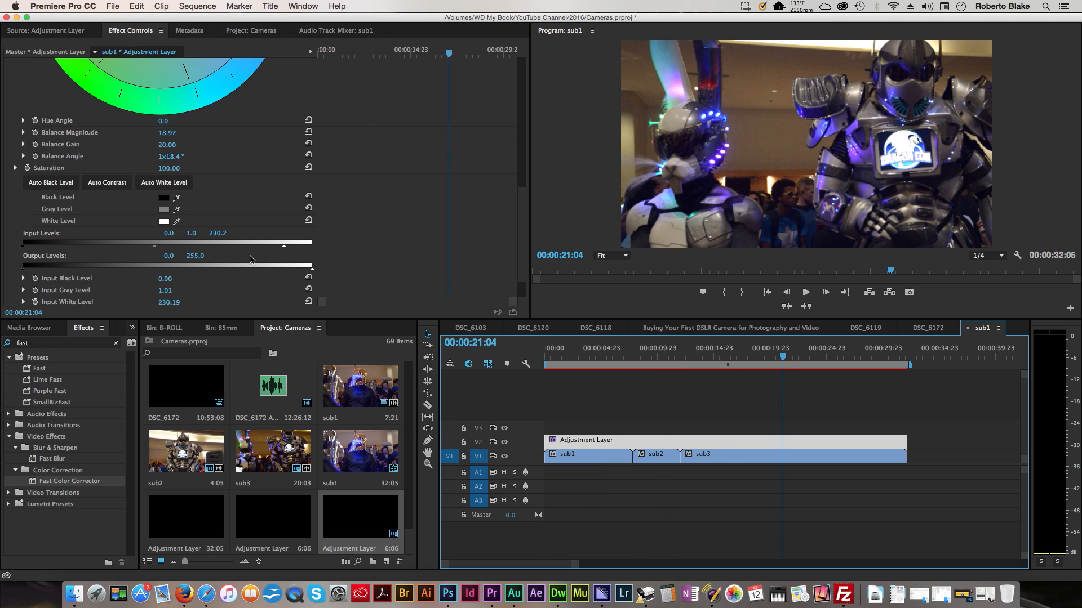
pyautogui.moveTo(155, 246); pyautogui.dragTo(172, 250)
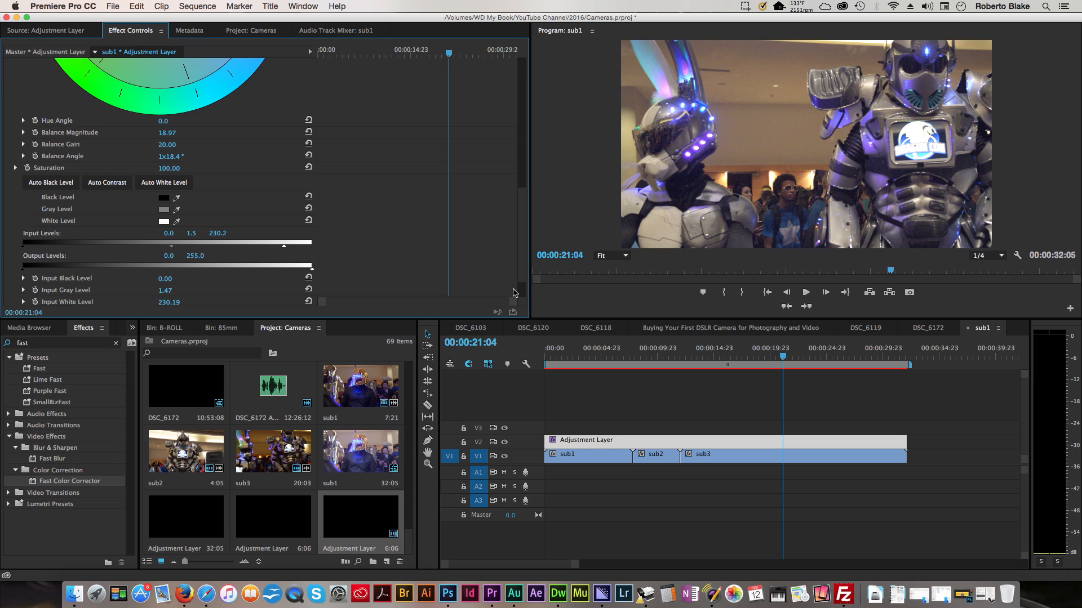
# - At 00:00:01:16, shift the hue balance further toward blue, to a balance magnitude of about 56.18 and an angle of about 25.8°
pyautogui.click(782, 361)
pyautogui.moveTo(781, 361); pyautogui.dragTo(565, 376)
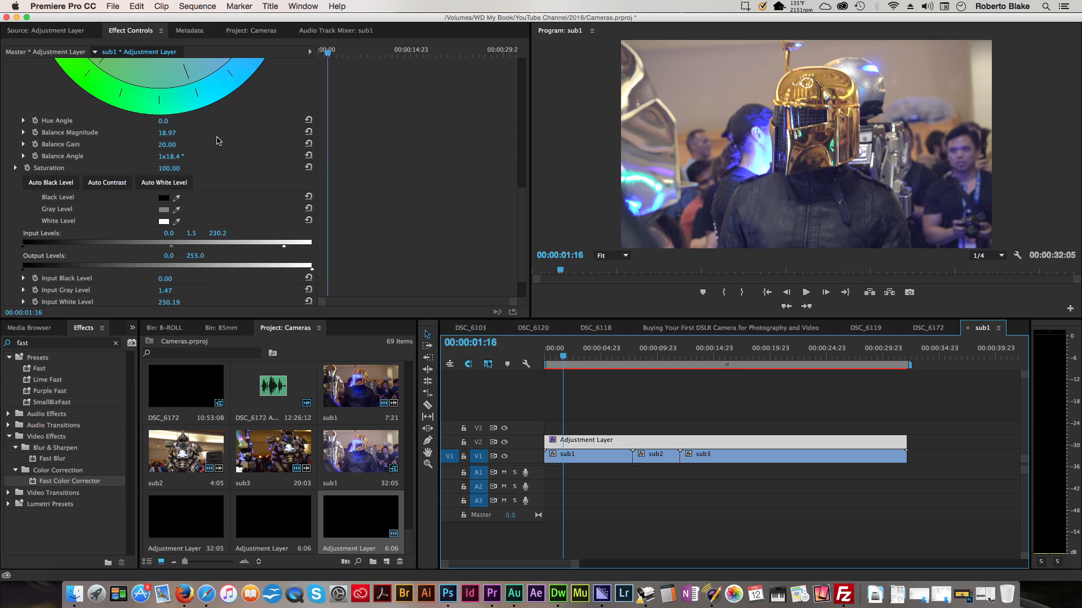
pyautogui.scroll(2, 222, 154)
pyautogui.scroll(6, 222, 154)
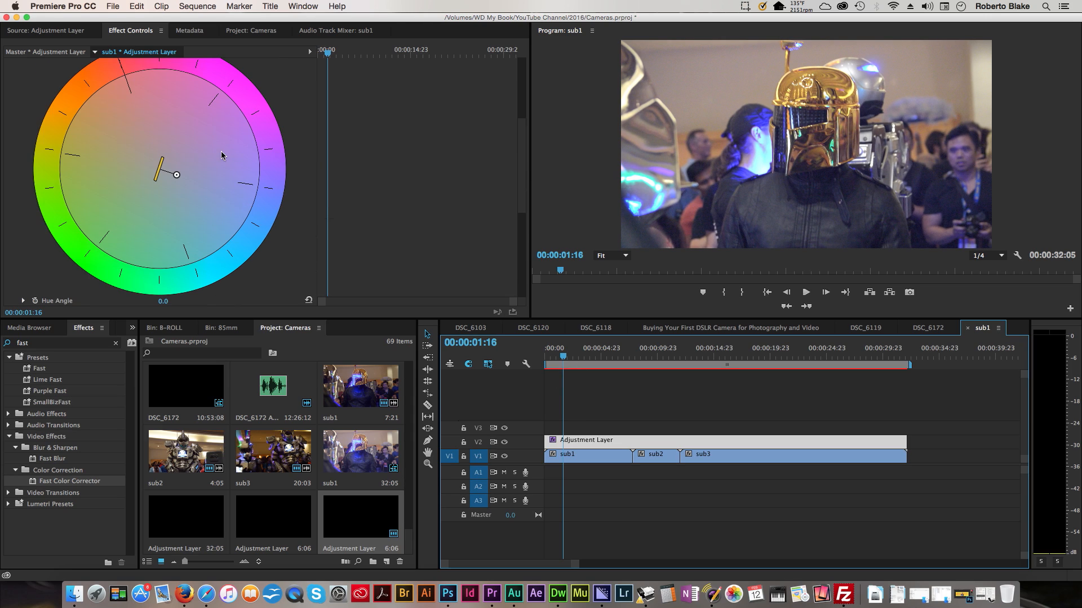
pyautogui.scroll(2, 193, 186)
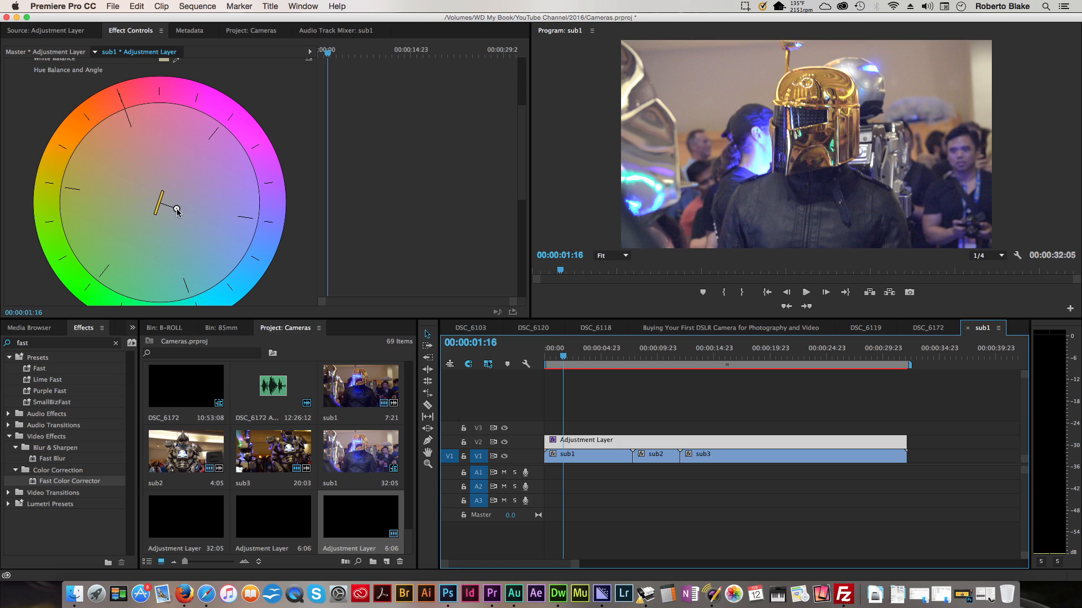
pyautogui.scroll(1, 177, 210)
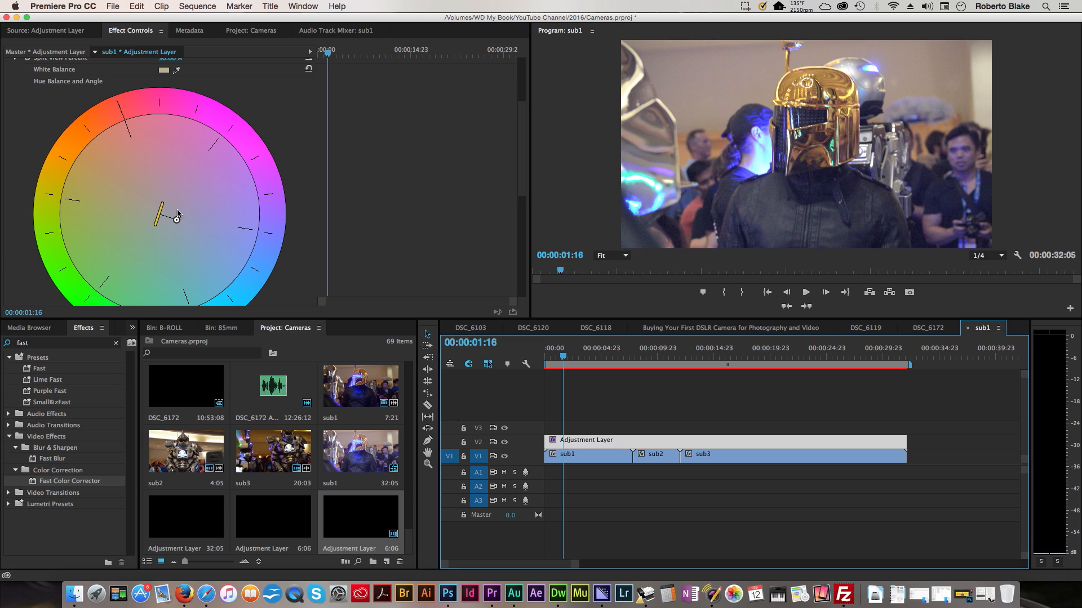
pyautogui.moveTo(177, 219); pyautogui.dragTo(208, 240)
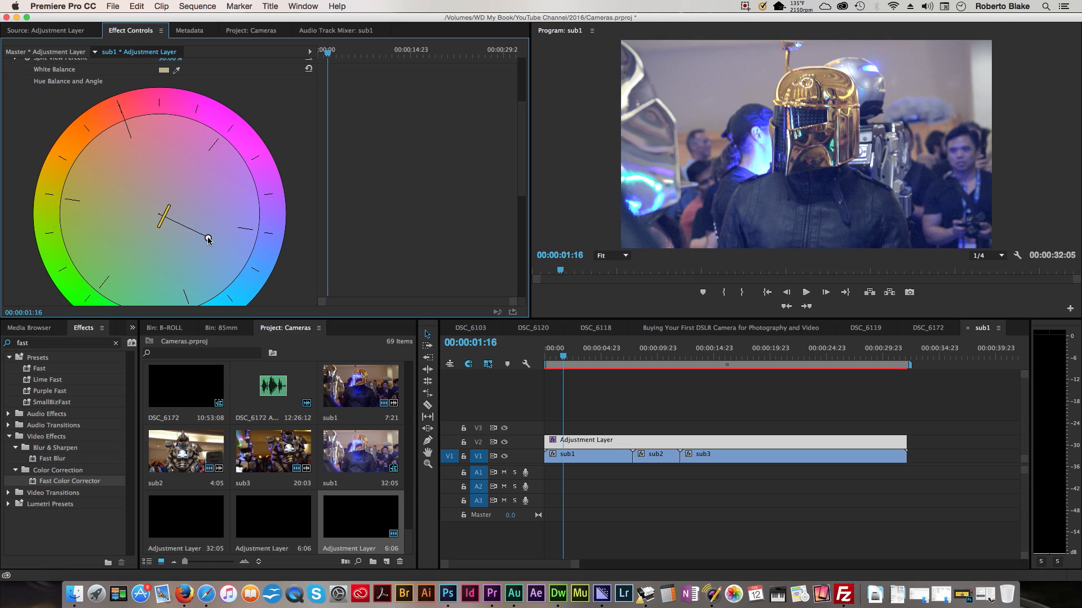
# - Check the correction on the sub3 clip at 00:00:13:06 and set the Fast Color Corrector's saturation to 130
pyautogui.click(558, 355)
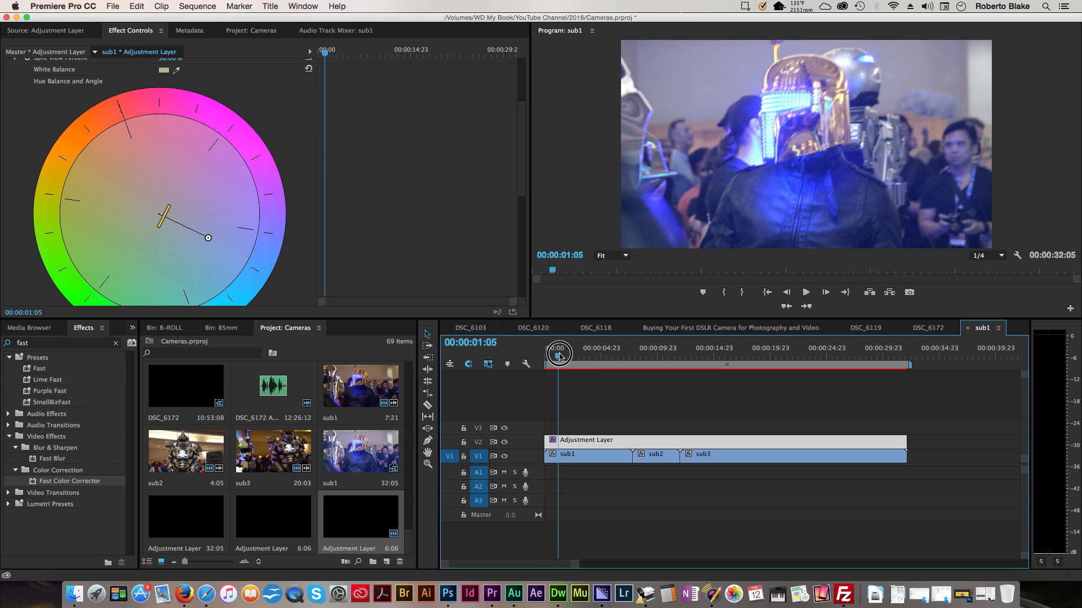
pyautogui.moveTo(558, 354); pyautogui.dragTo(695, 370)
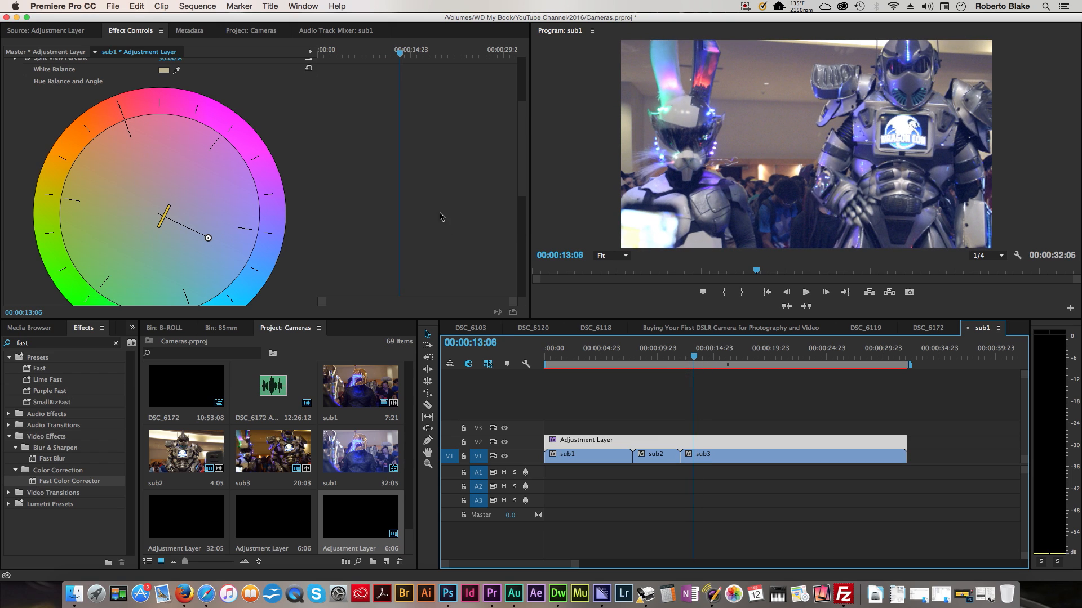
pyautogui.scroll(-5, 434, 212)
pyautogui.scroll(-5, 433, 210)
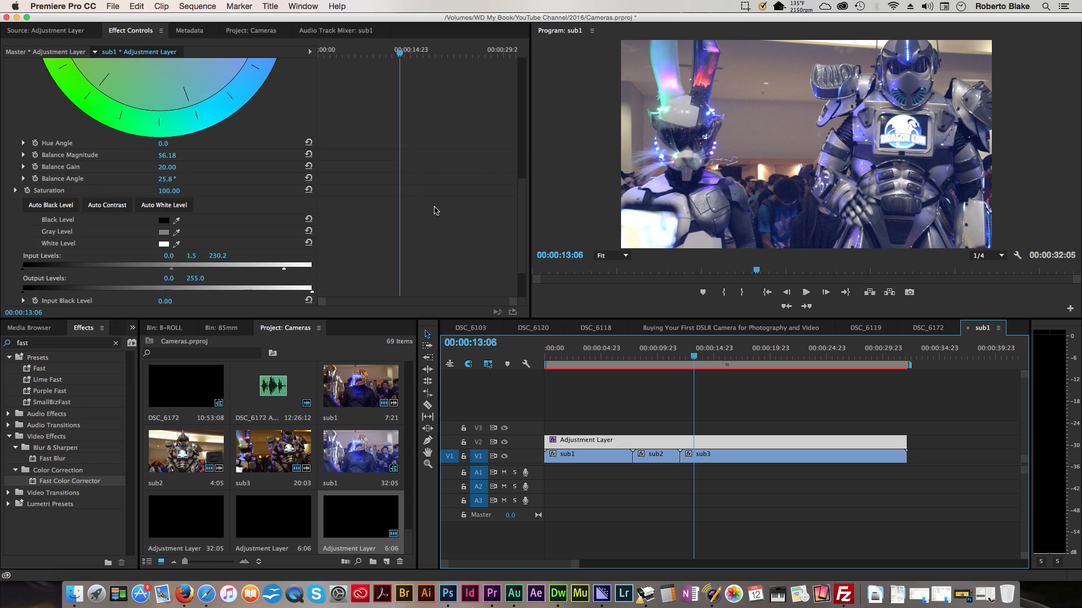
pyautogui.scroll(8, 403, 210)
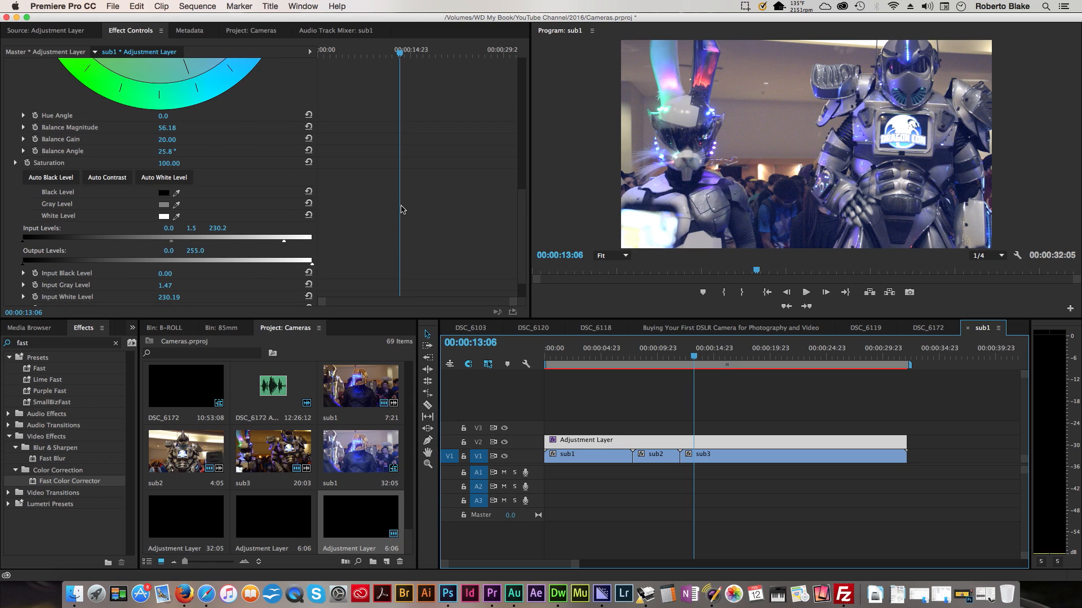
pyautogui.scroll(-1, 403, 211)
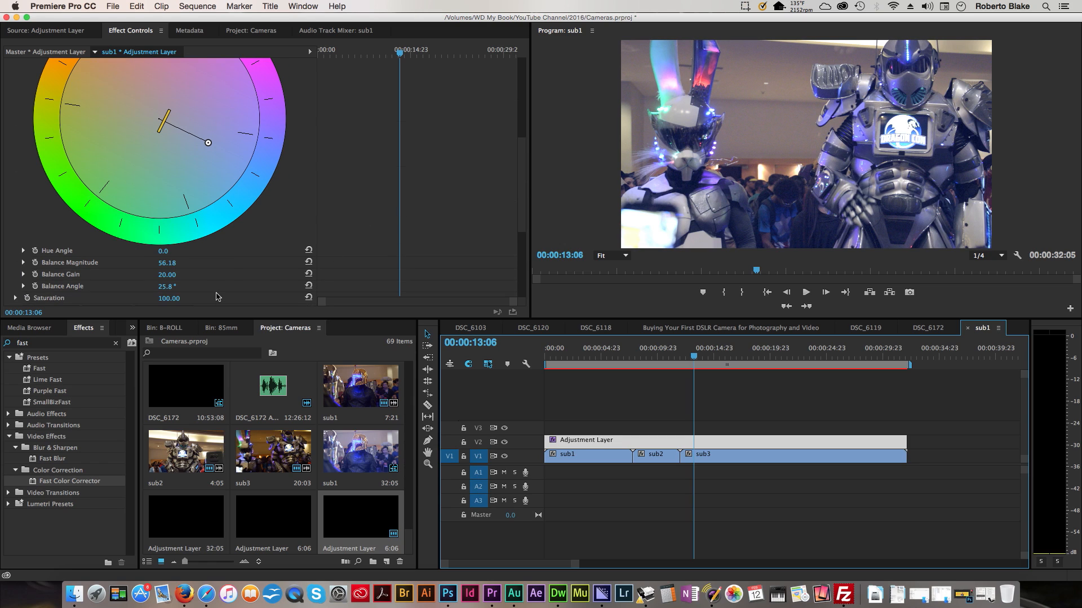
pyautogui.scroll(-2, 216, 290)
pyautogui.click(170, 277)
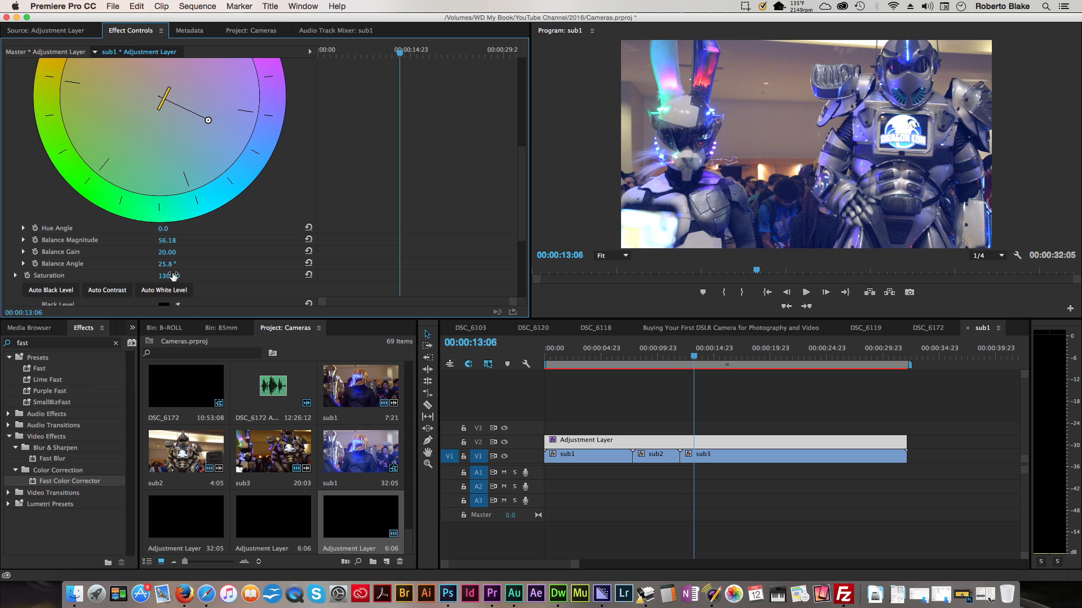
# - Move the playhead to 00:00:05:15 and toggle track V2's visibility off and on twice to compare before and after
pyautogui.click(696, 355)
pyautogui.moveTo(696, 355); pyautogui.dragTo(606, 360)
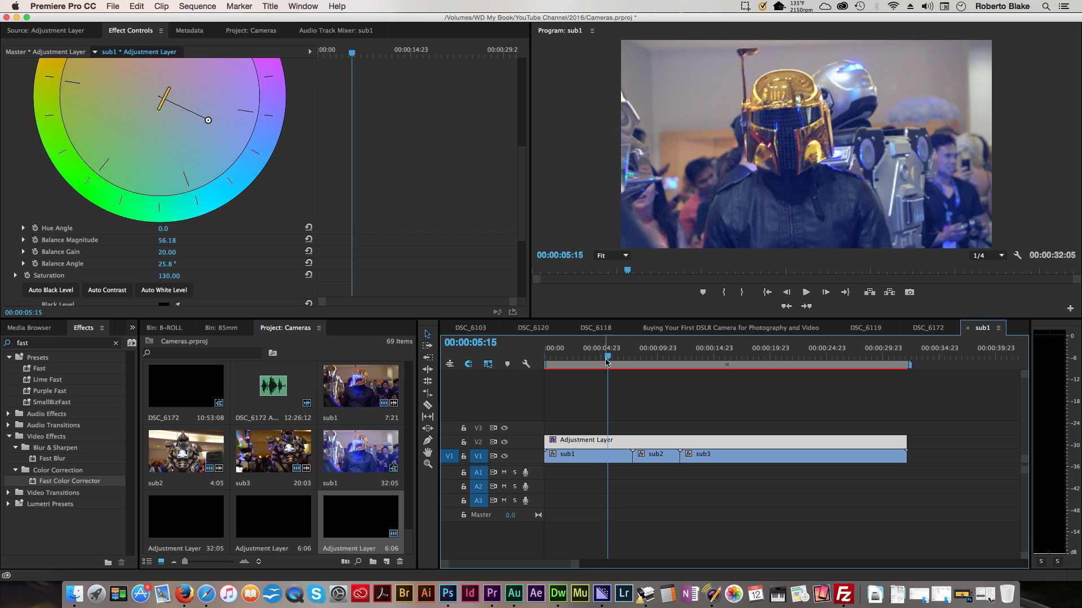
pyautogui.click(504, 443)
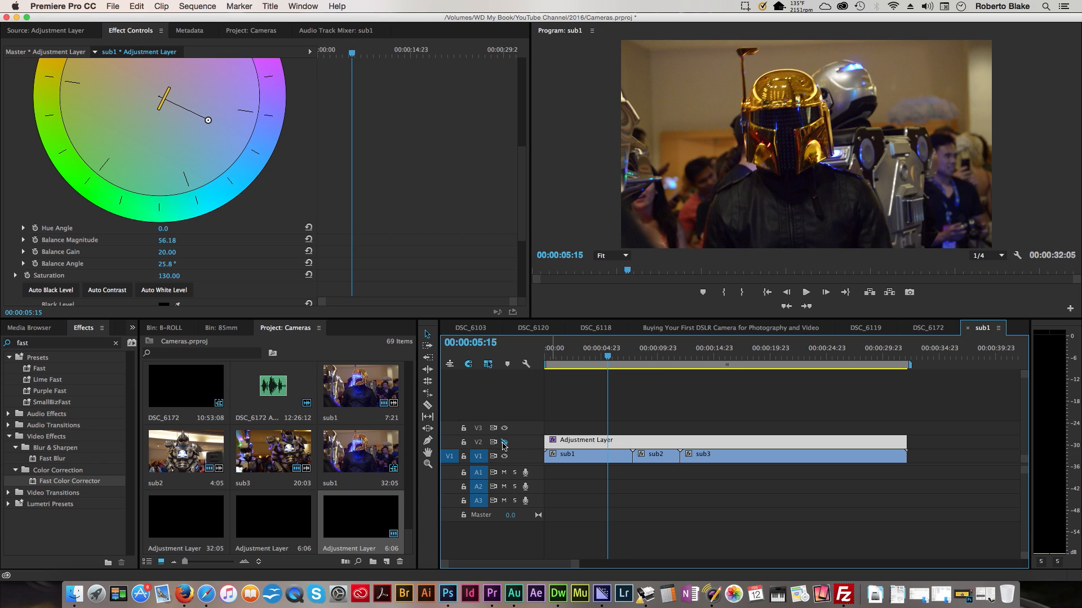
pyautogui.click(504, 443)
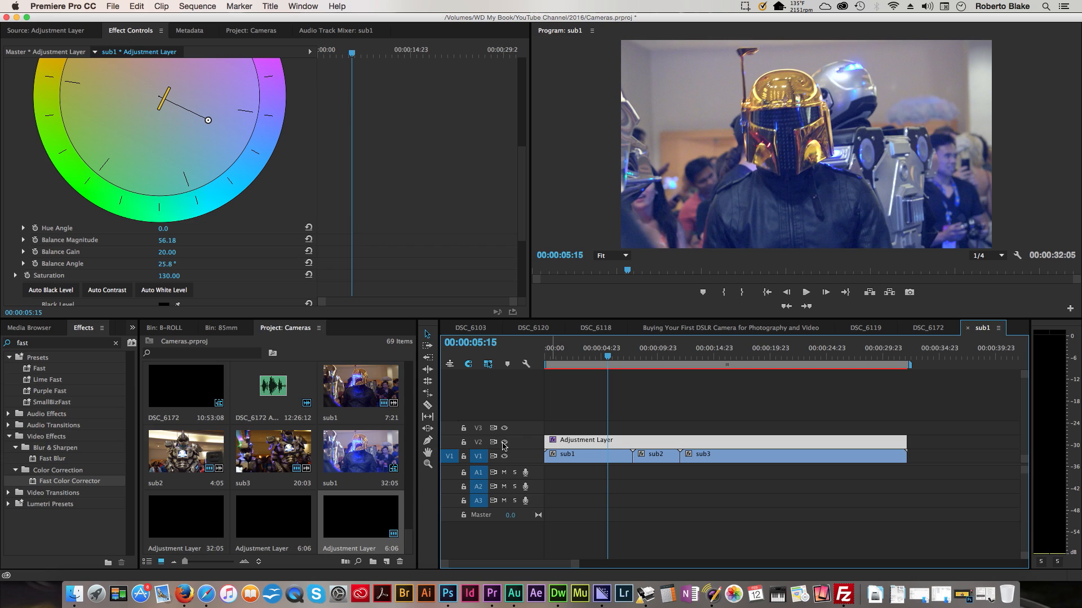
pyautogui.click(504, 444)
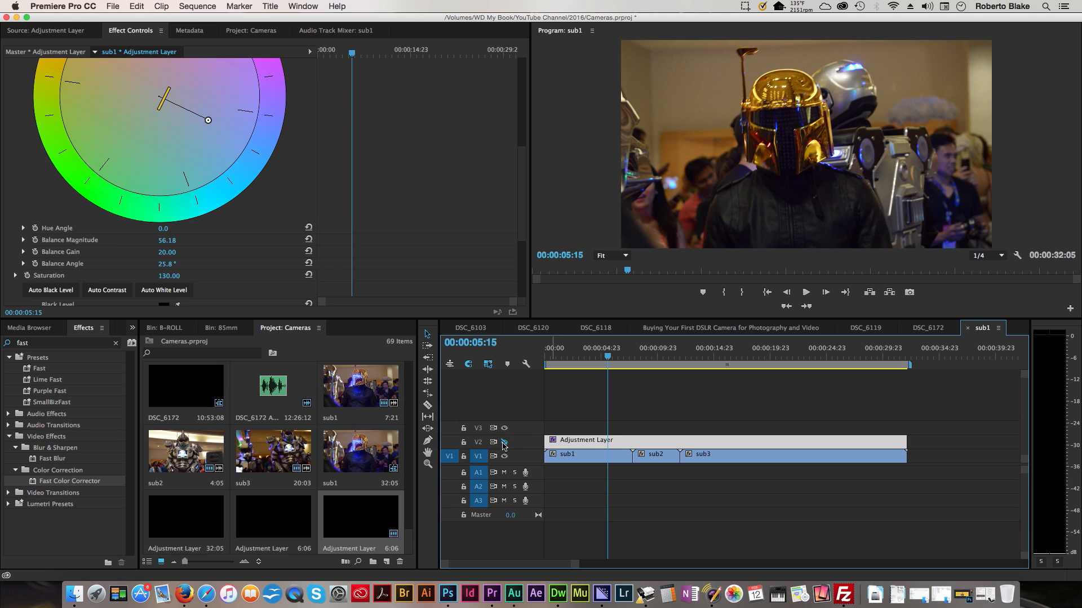
pyautogui.click(505, 444)
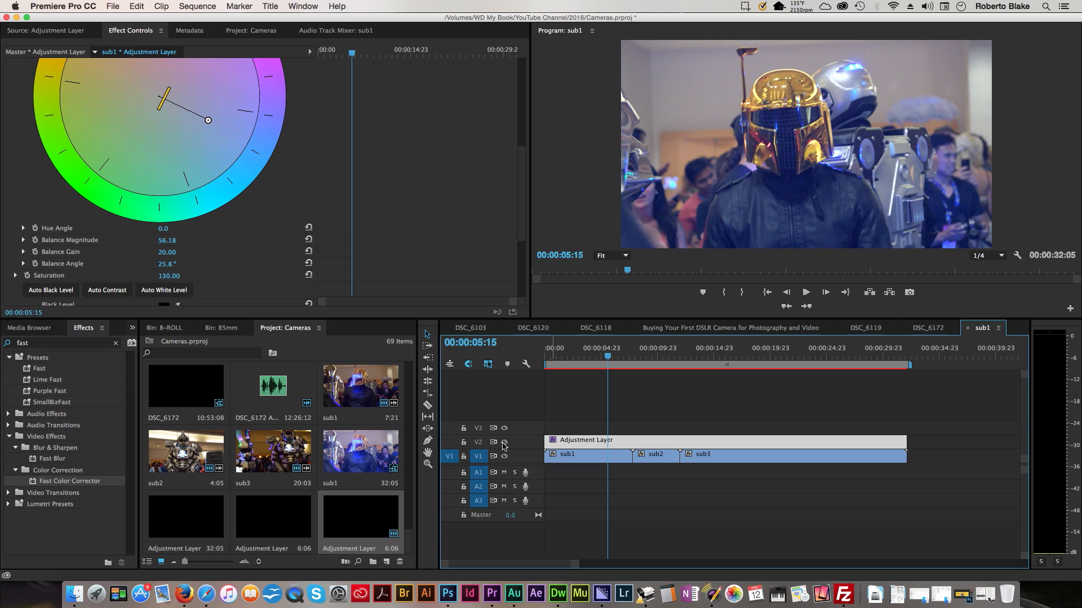
# - Scrub through the sub1 clip to review the corrected footage, ending at 00:00:03:01
pyautogui.click(608, 353)
pyautogui.moveTo(609, 353); pyautogui.dragTo(620, 354)
pyautogui.moveTo(620, 354); pyautogui.dragTo(575, 385)
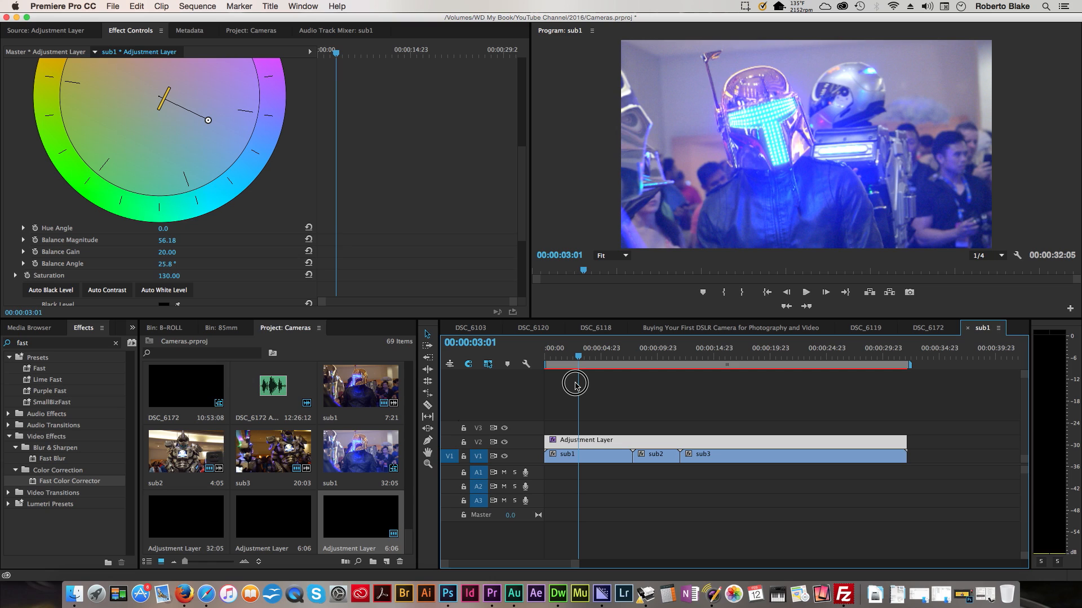
# - Compare the effects applied to the sub2 clip, the adjustment layer and the sub1 clip, with the playhead at 00:00:06:11
pyautogui.click(659, 458)
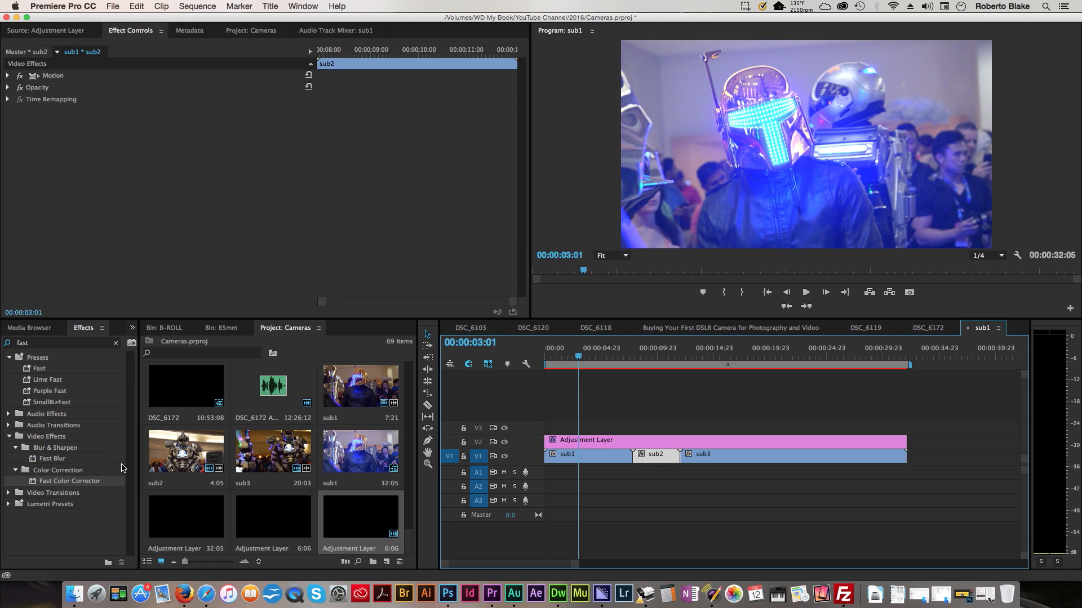
pyautogui.moveTo(581, 356); pyautogui.dragTo(619, 398)
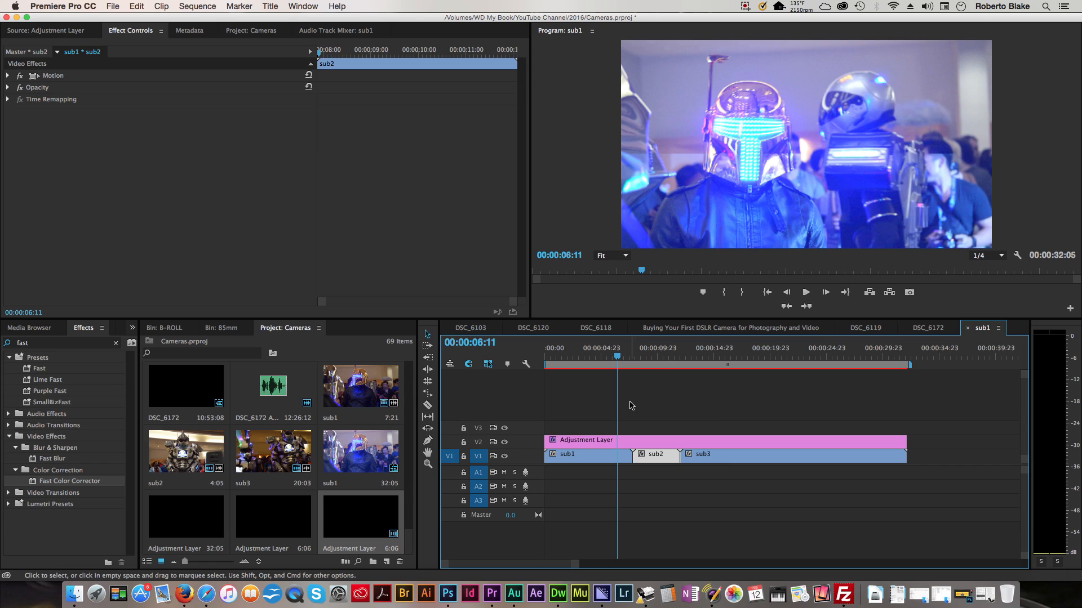
pyautogui.click(682, 442)
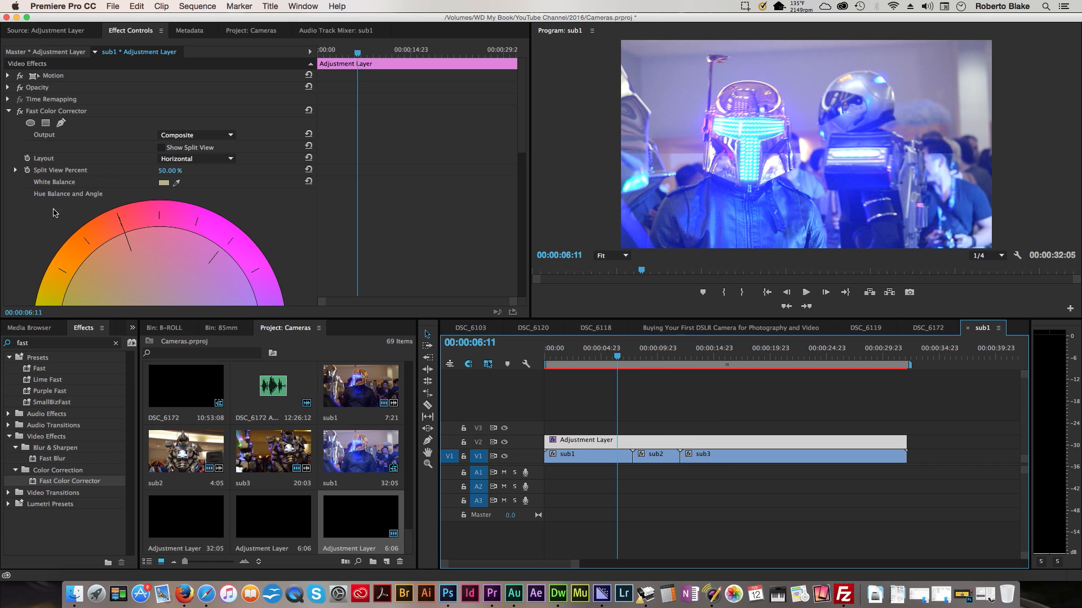
pyautogui.scroll(-5, 83, 242)
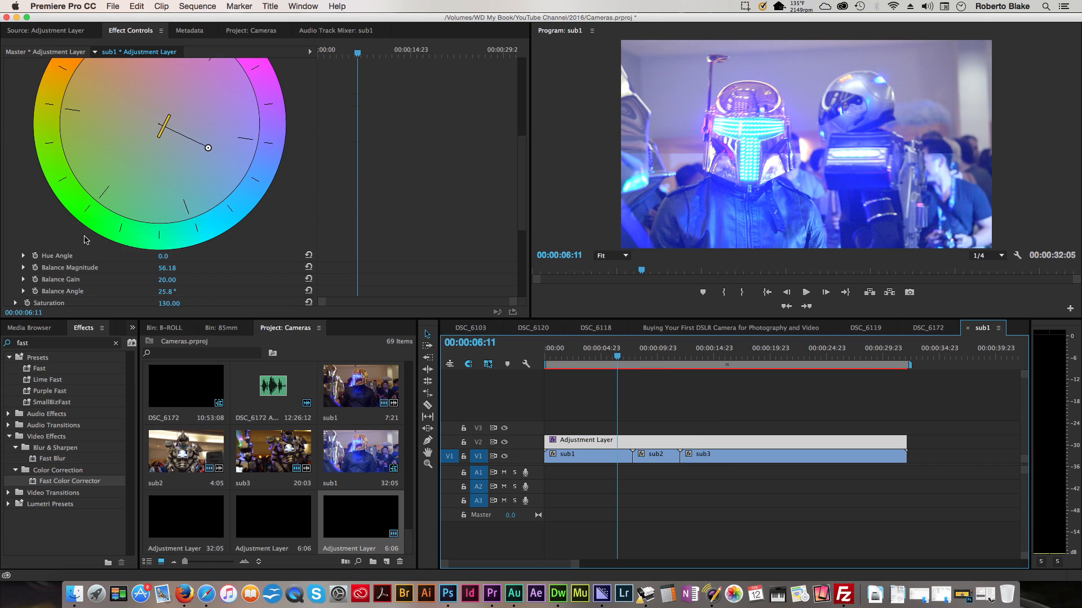
pyautogui.scroll(5, 86, 235)
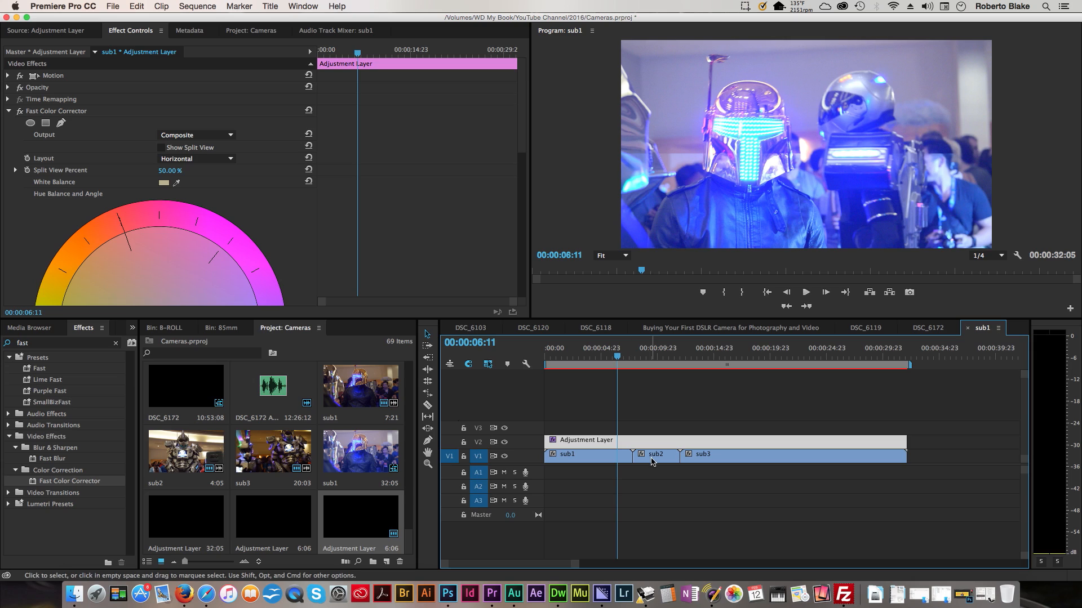
pyautogui.click(592, 460)
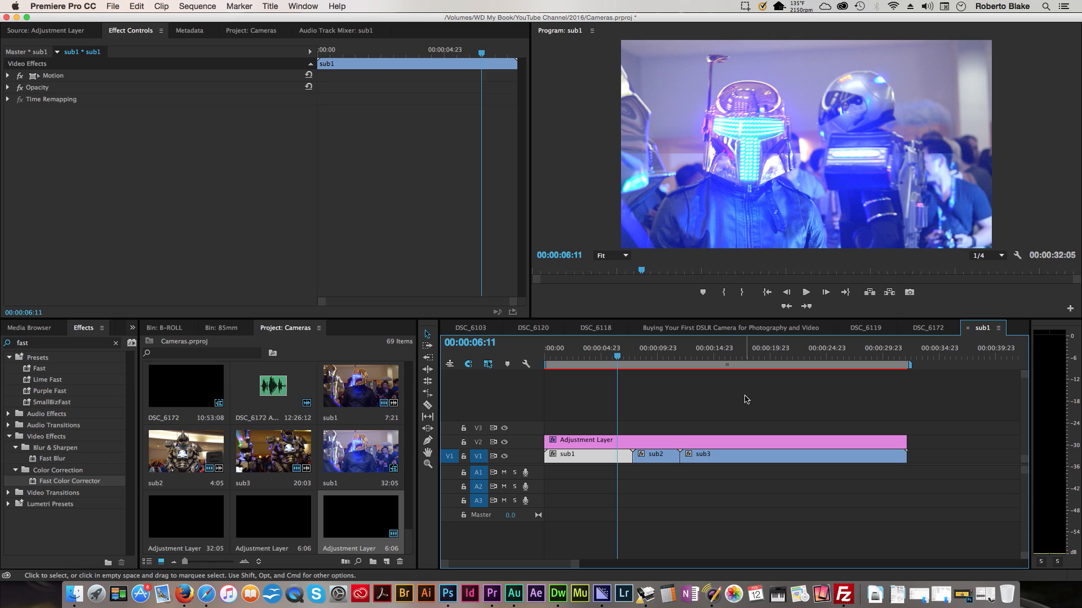
# - Reselect the adjustment layer on track V2 and save the project
pyautogui.click(660, 442)
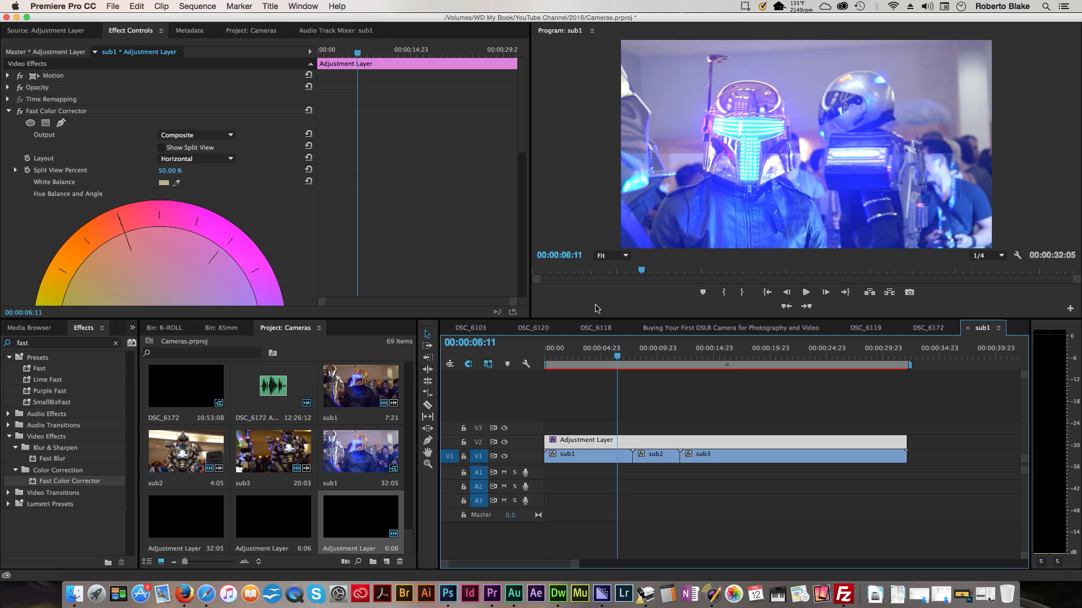
pyautogui.press('super+s')
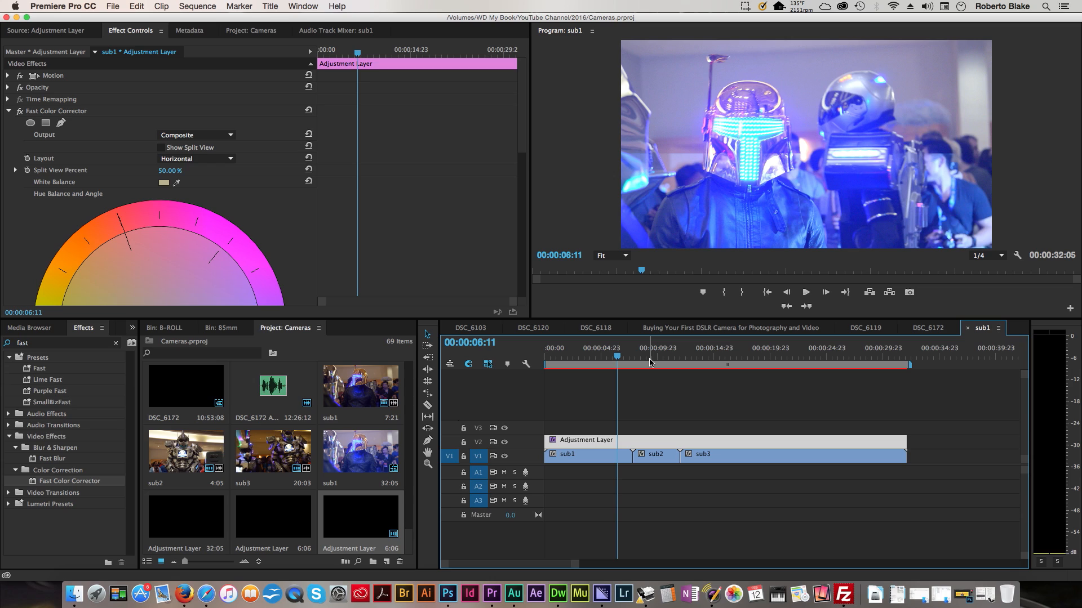
pyautogui.press('super+s')
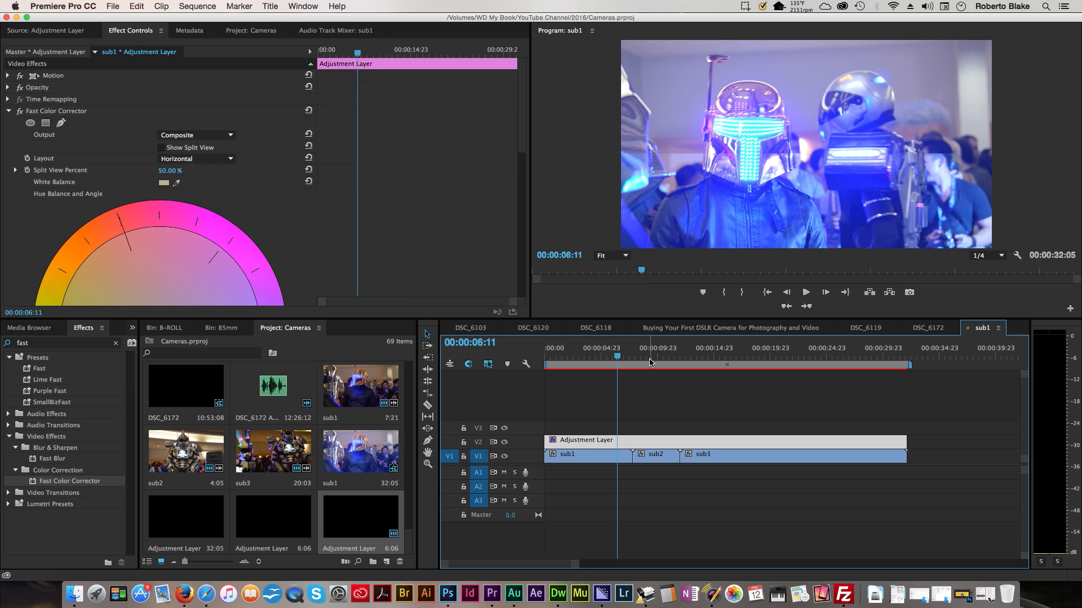